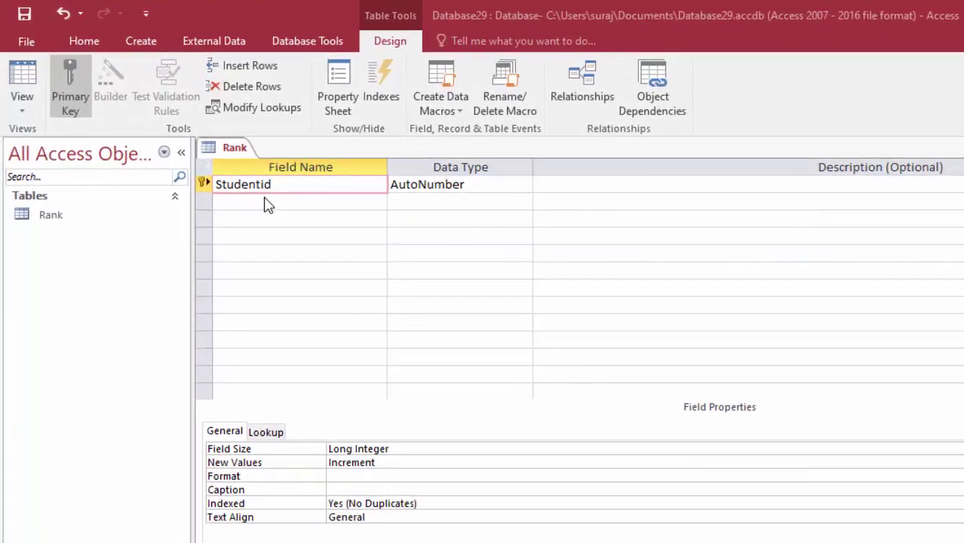
Name the new field below Studentid 'Studentname', then switch the Rank table to Datasheet view
left_click(266, 200)
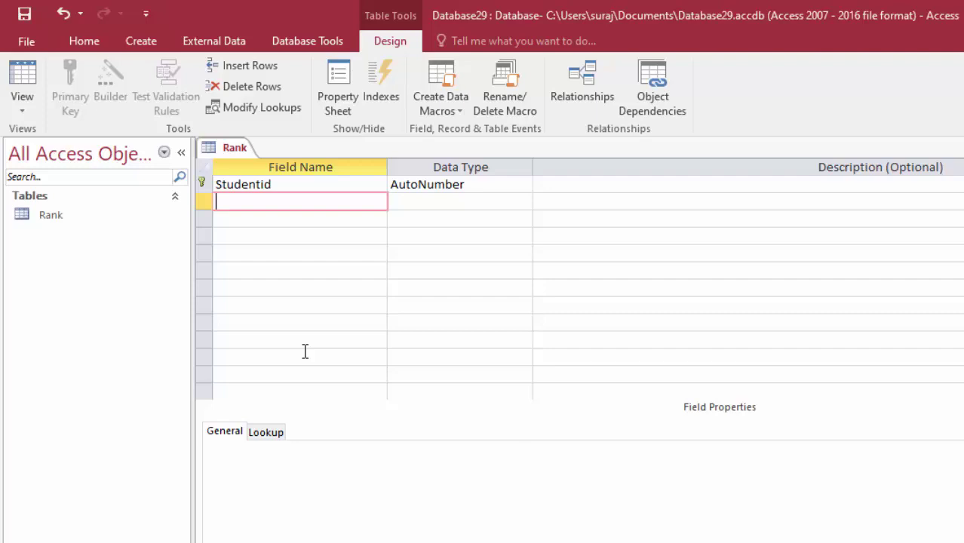
type("S")
type("tuden")
type("t nam")
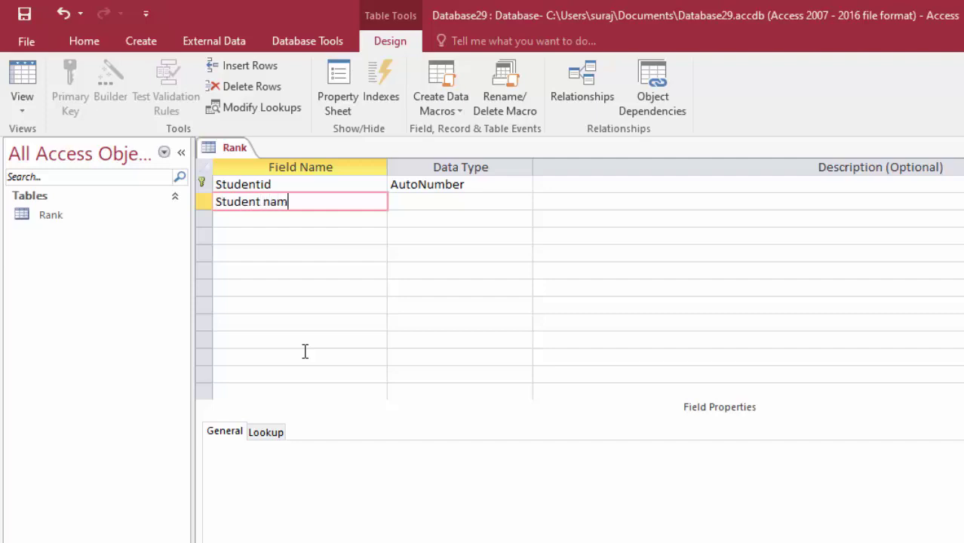
type("e")
key("BackSpace")
key("BackSpace")
key("BackSpace")
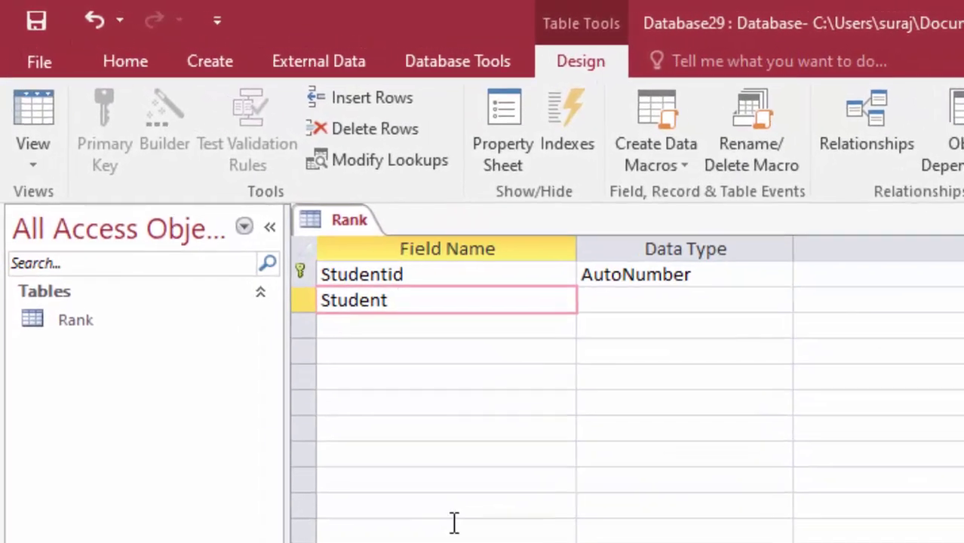
type("name")
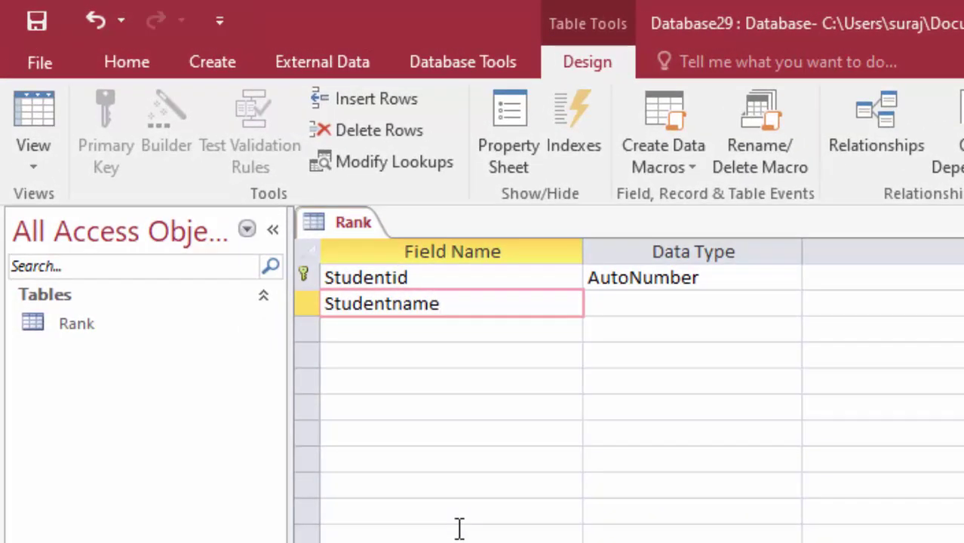
key("Tab")
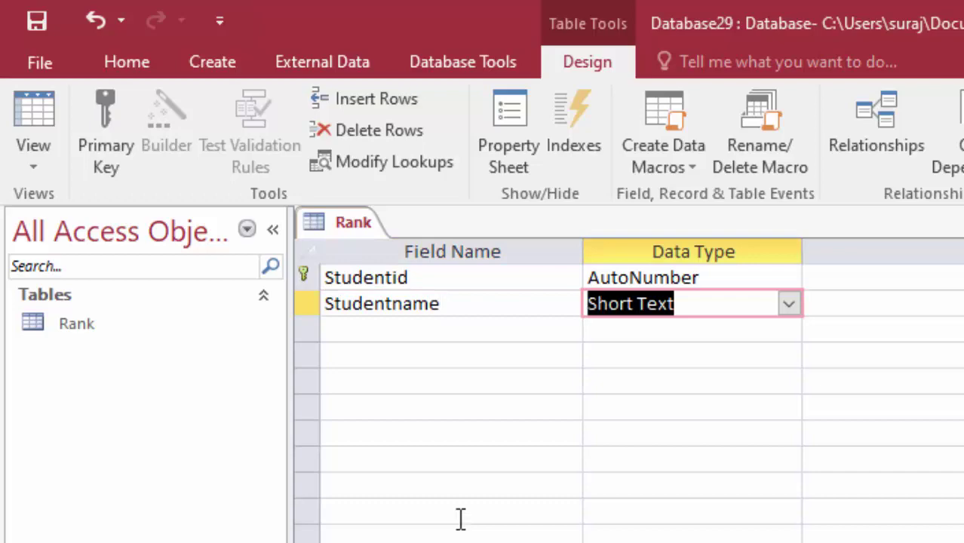
left_click(34, 110)
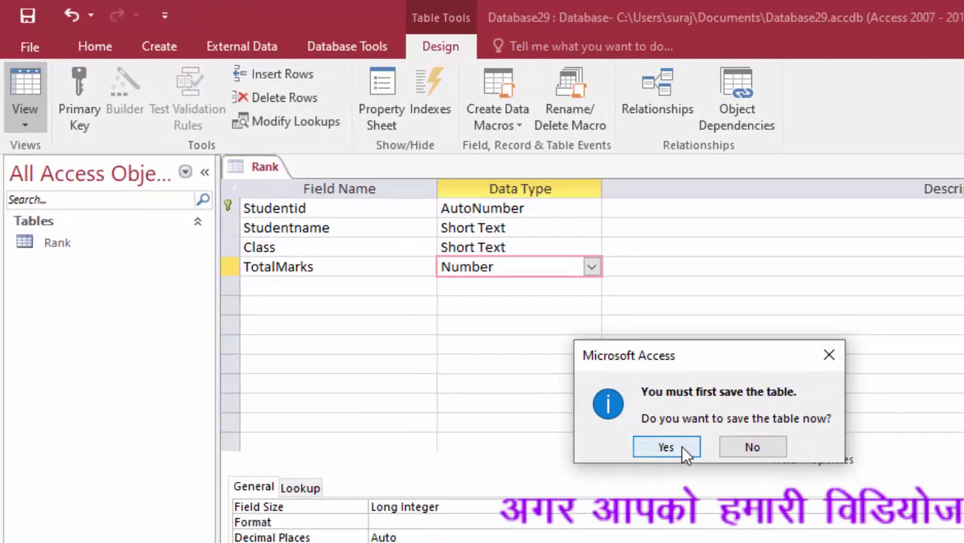
Save the Rank table at the prompt so its four-column datasheet opens
left_click(682, 450)
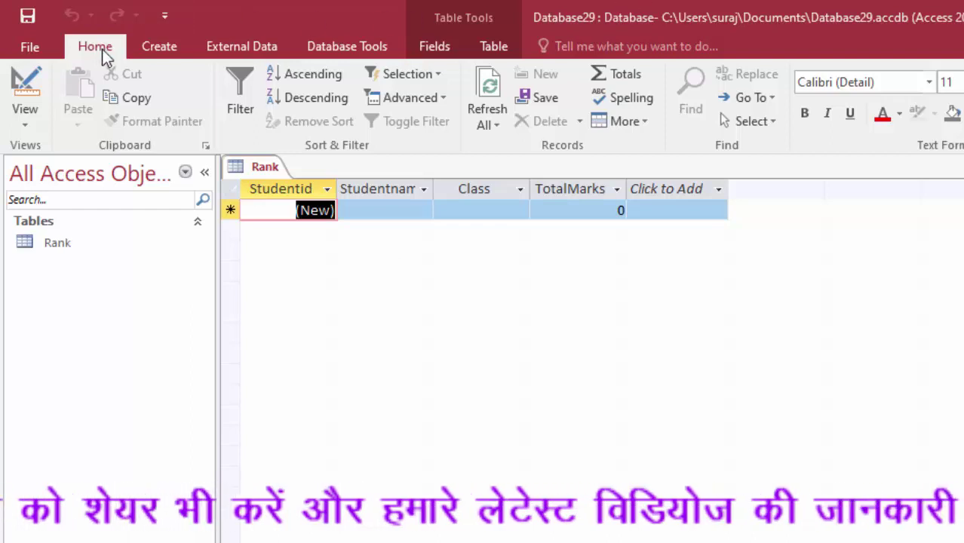
left_click(164, 48)
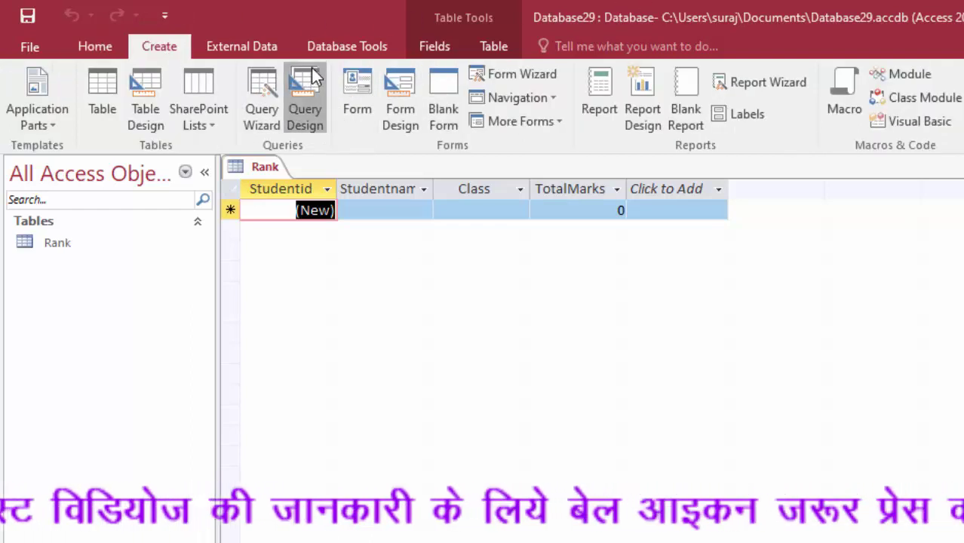
Start a new query with no tables added and open its SQL view
left_click(305, 98)
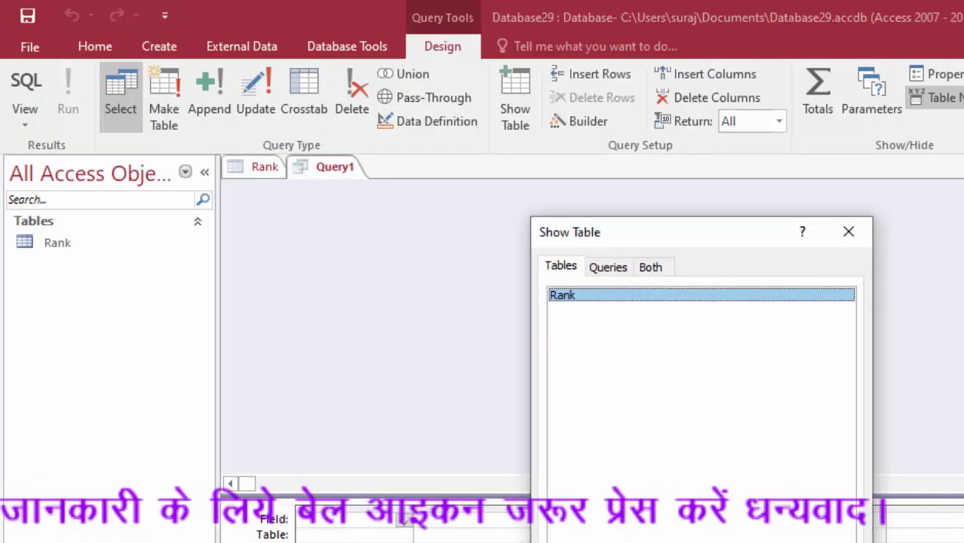
key("Escape")
left_click(23, 85)
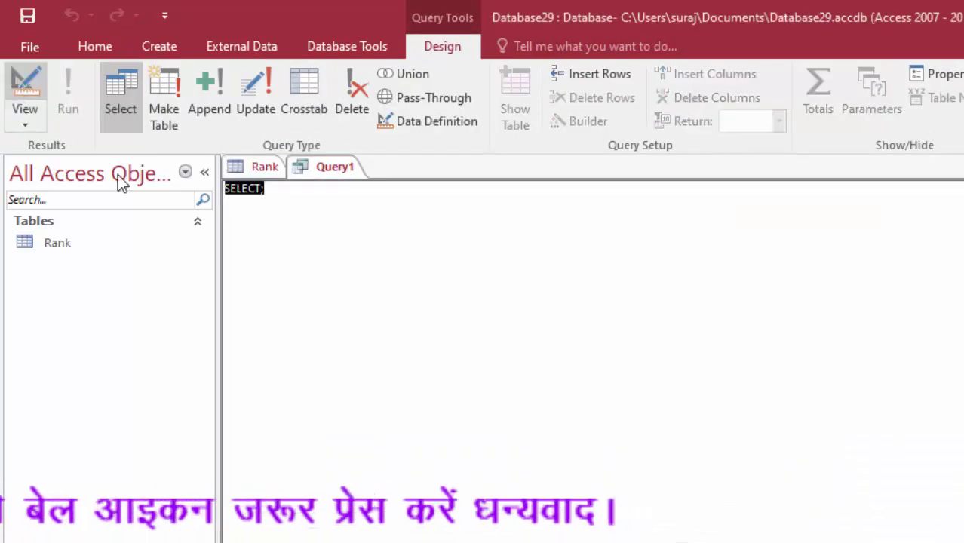
left_click(295, 189)
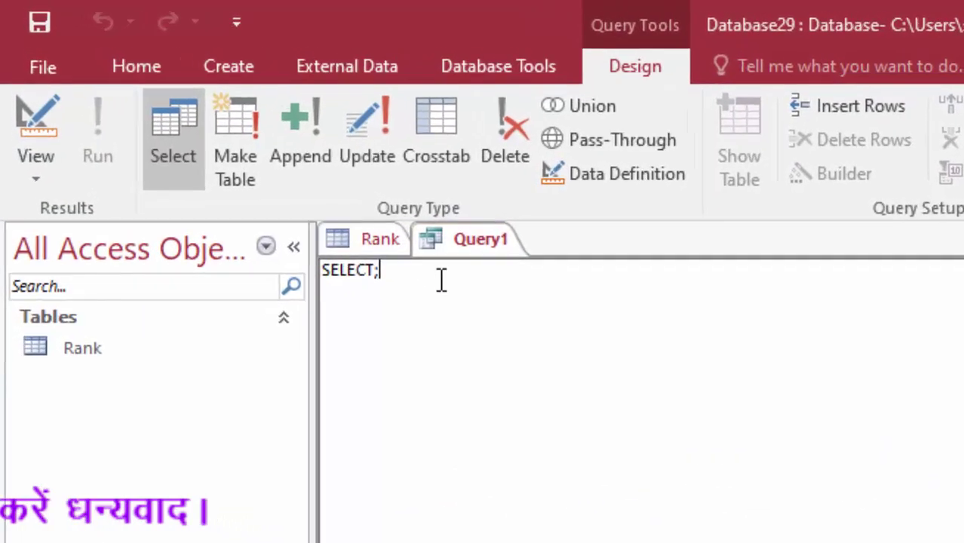
key("BackSpace")
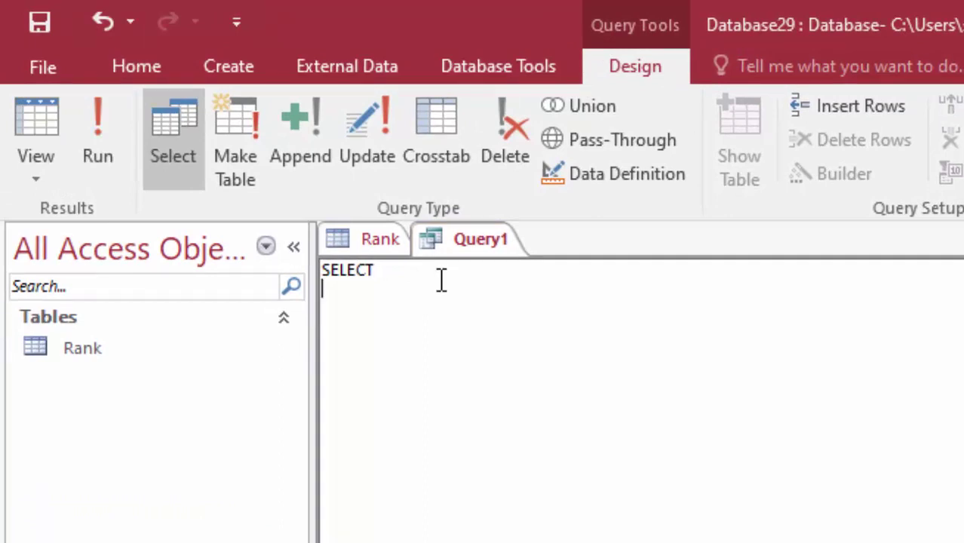
List a.[Studentid], a.[Class] and a.[TotalMarks] on separate lines after SELECT
type("a")
type(".[")
type("Studentid")
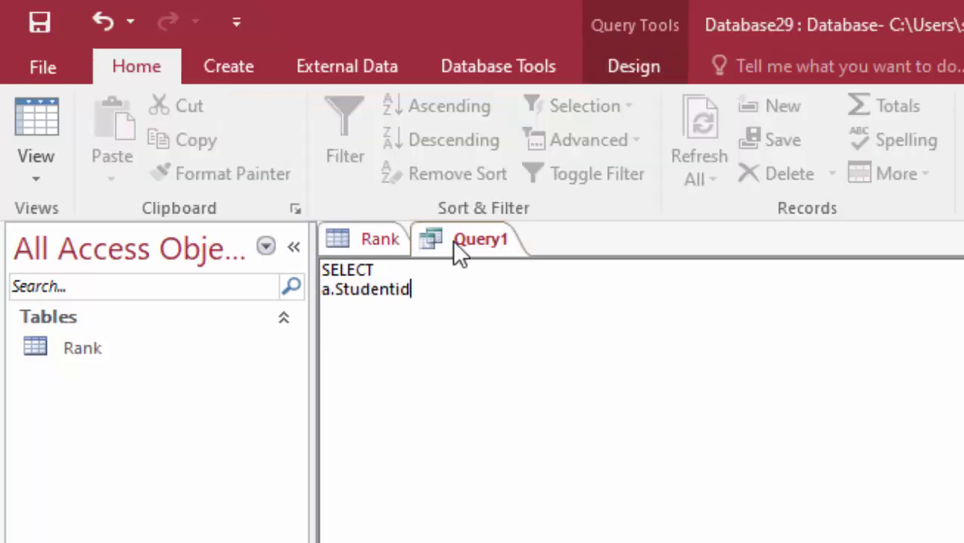
type("]")
key("ctrl+Left")
type("[")
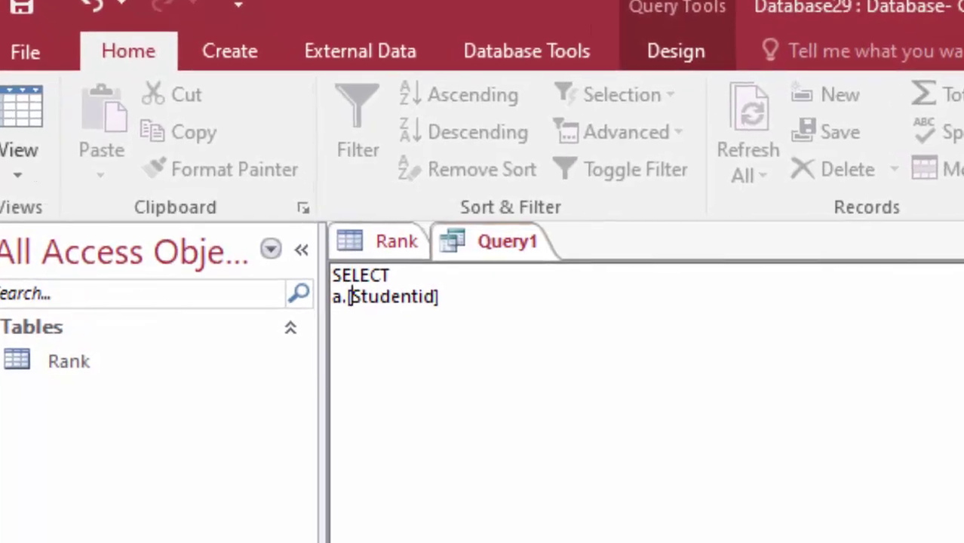
key("Right")
key("Right")
key("Right")
key("Right")
key("Right")
key("Right")
key("Right")
key("Right")
key("Right")
key("Right")
type(",")
key("Return")
type("a")
type(".[")
type("Cla")
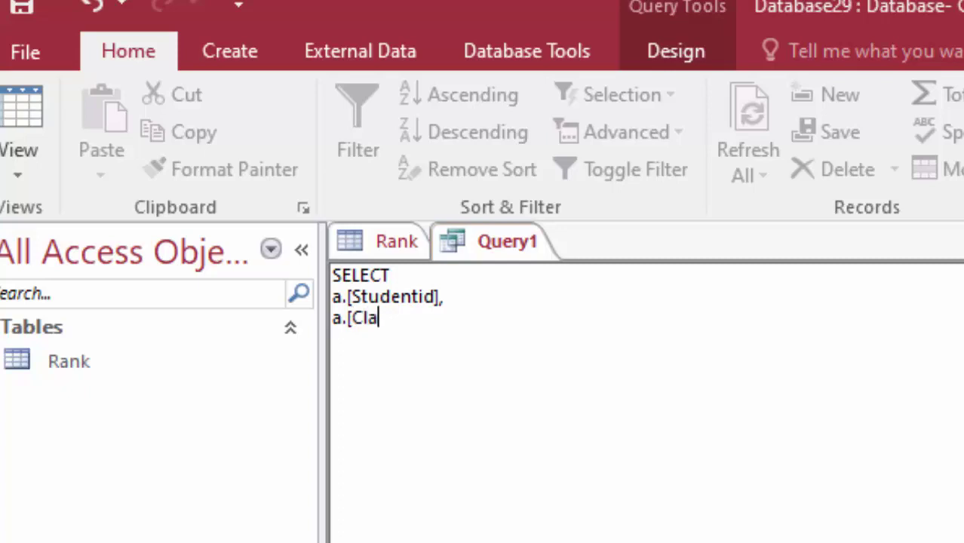
type("ss]")
type(",")
key("Return")
type("a.")
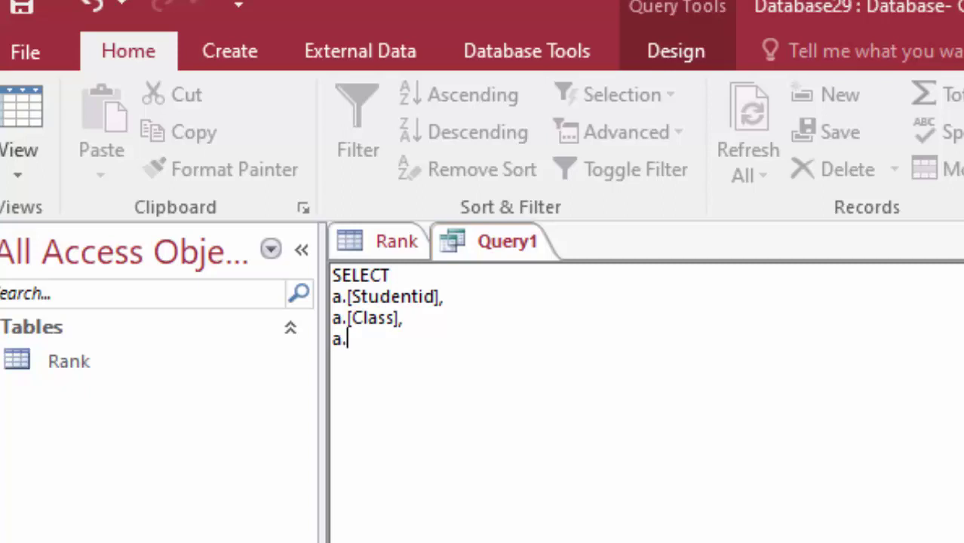
type("[T")
type("otal")
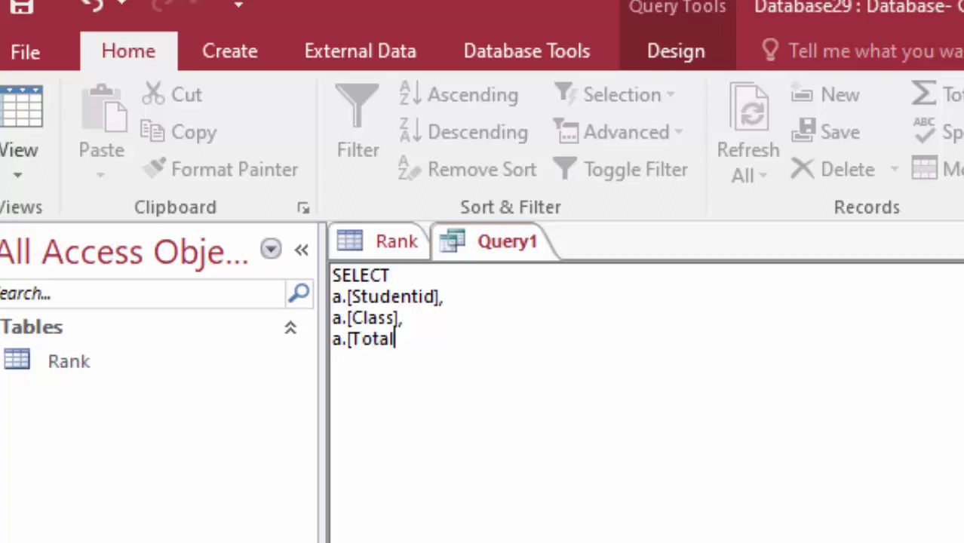
type("Mar")
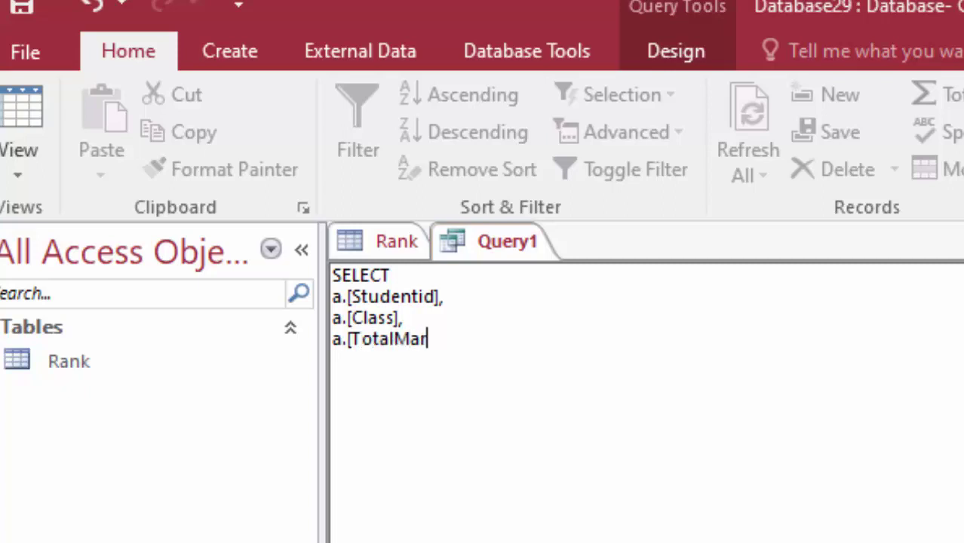
type("ks]")
Add a COUNT(*) AS Rank column after a.[TotalMarks] and begin a FROM clause below it
left_click(348, 237)
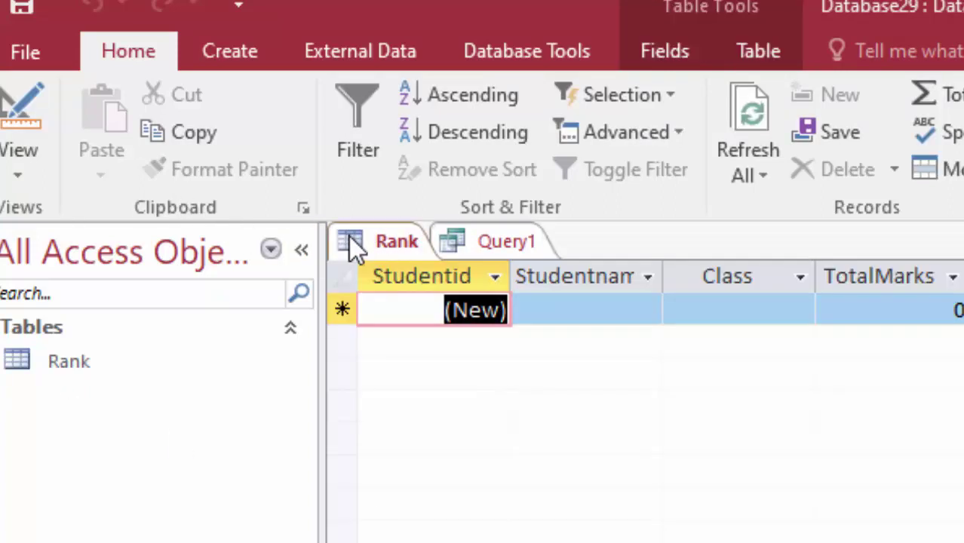
left_click(480, 236)
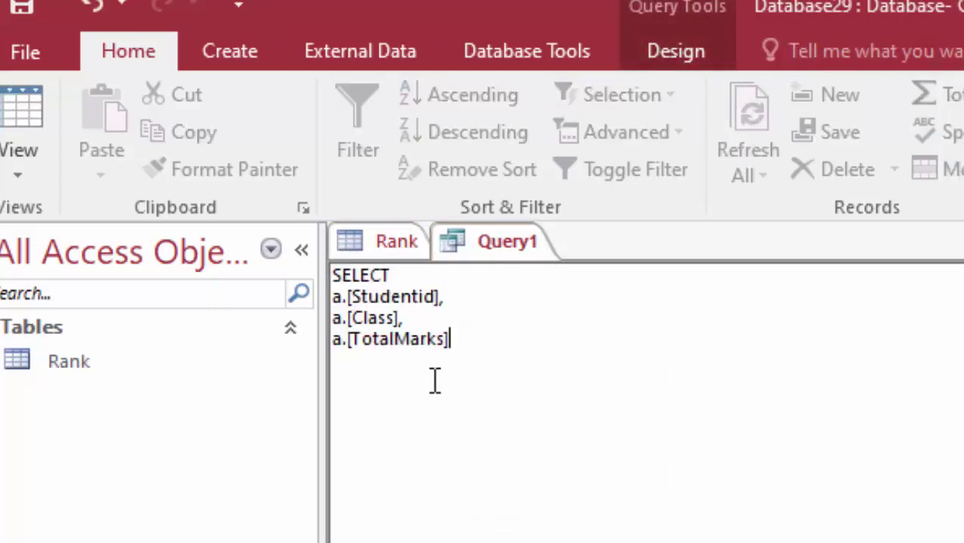
type(", ")
type("CO")
type("UNT")
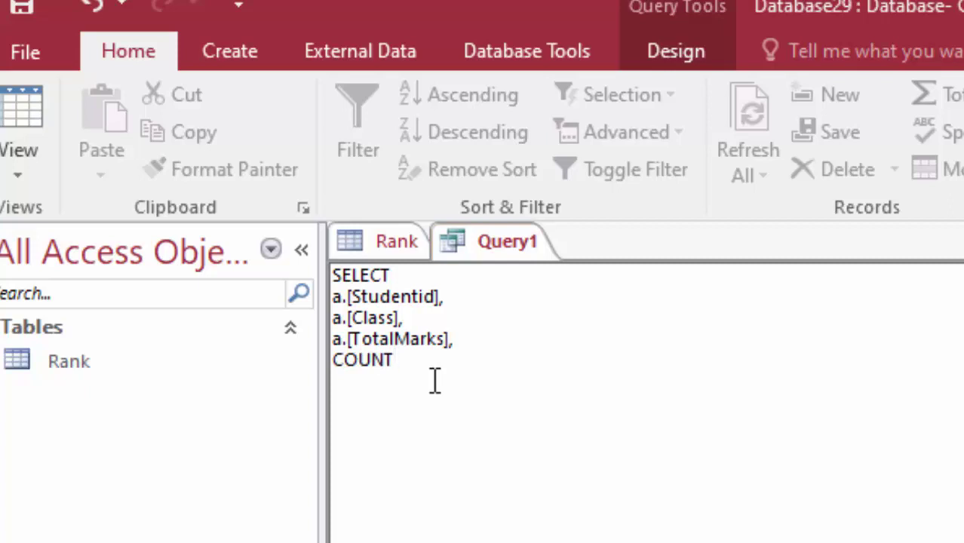
type("(")
type("*")
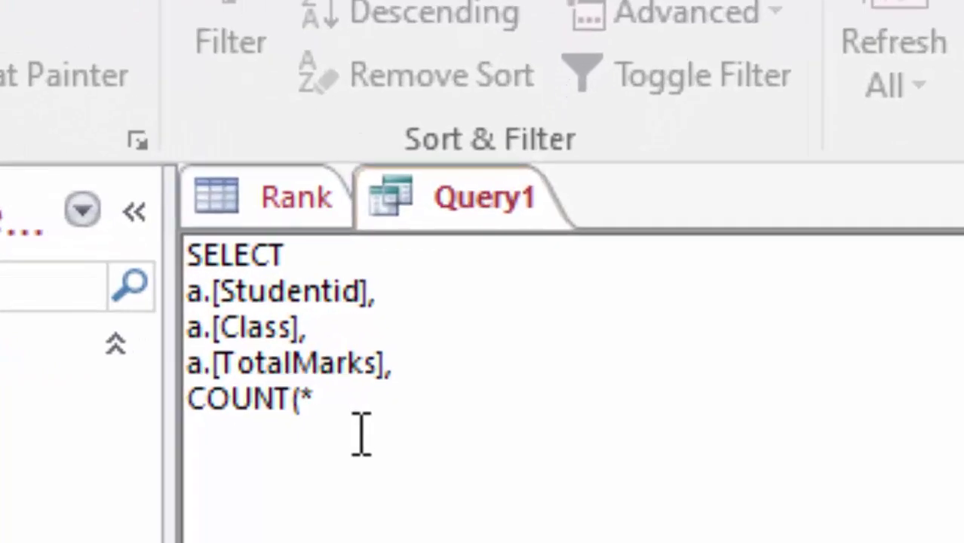
type(")")
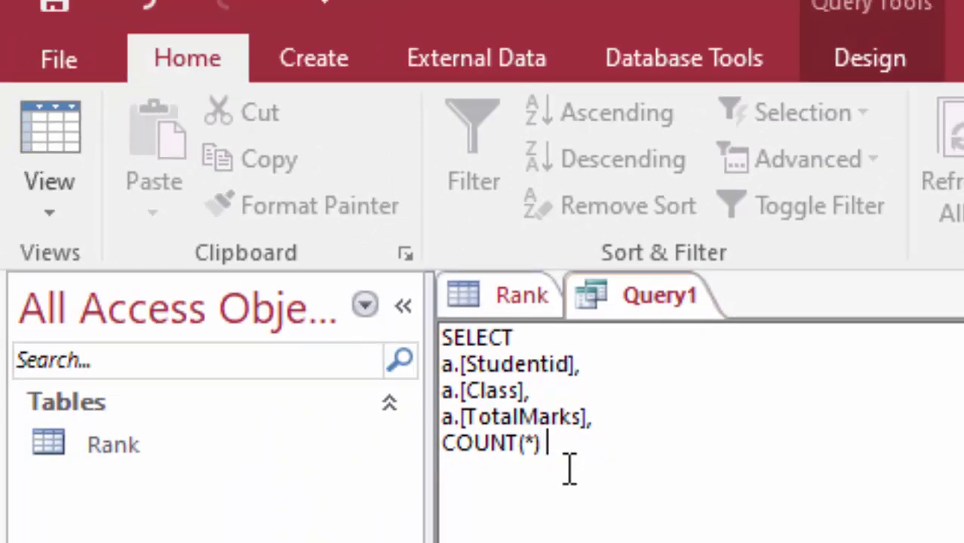
type("AS")
type(" RANK")
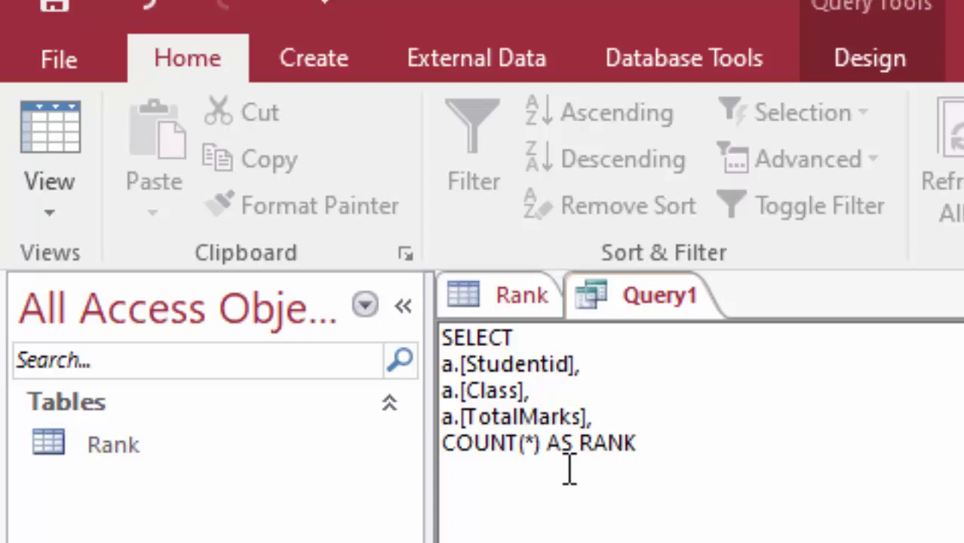
key("BackSpace")
key("BackSpace")
key("BackSpace")
type("a")
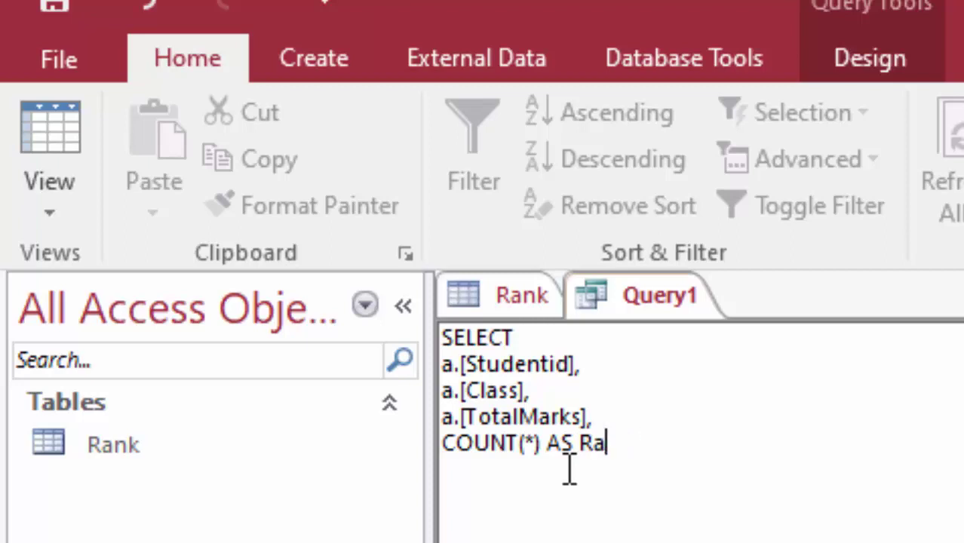
type("bnk")
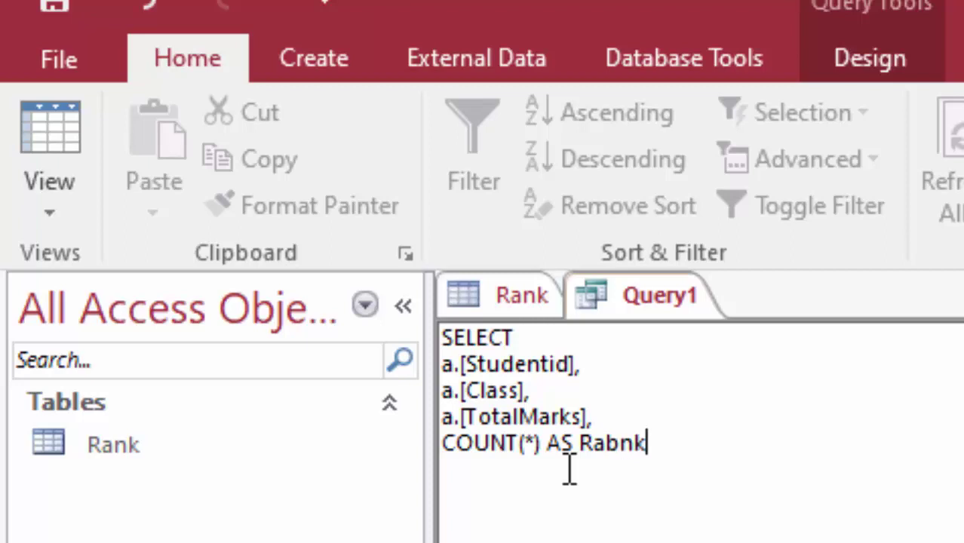
key("BackSpace")
key("BackSpace")
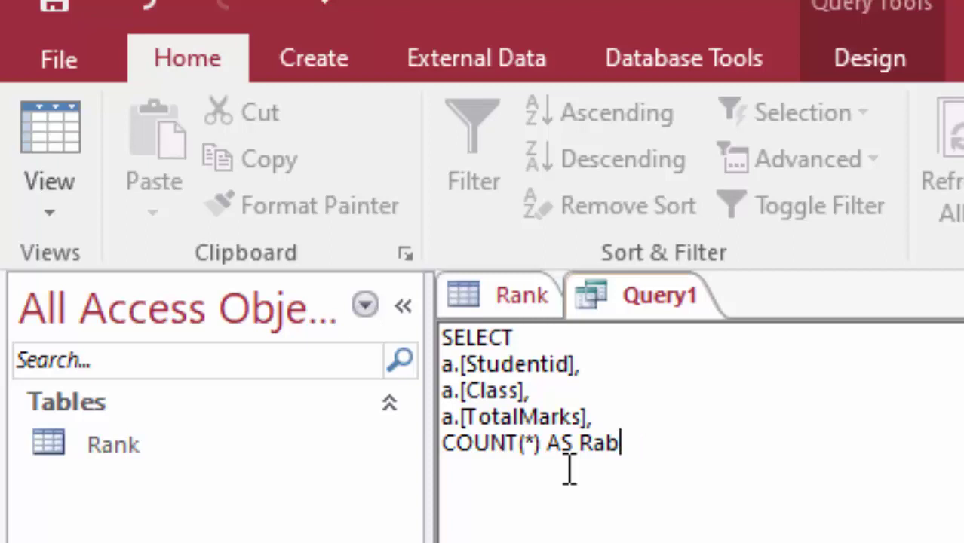
key("BackSpace")
key("BackSpace")
type("an")
type("k")
key("Return")
type("FROM")
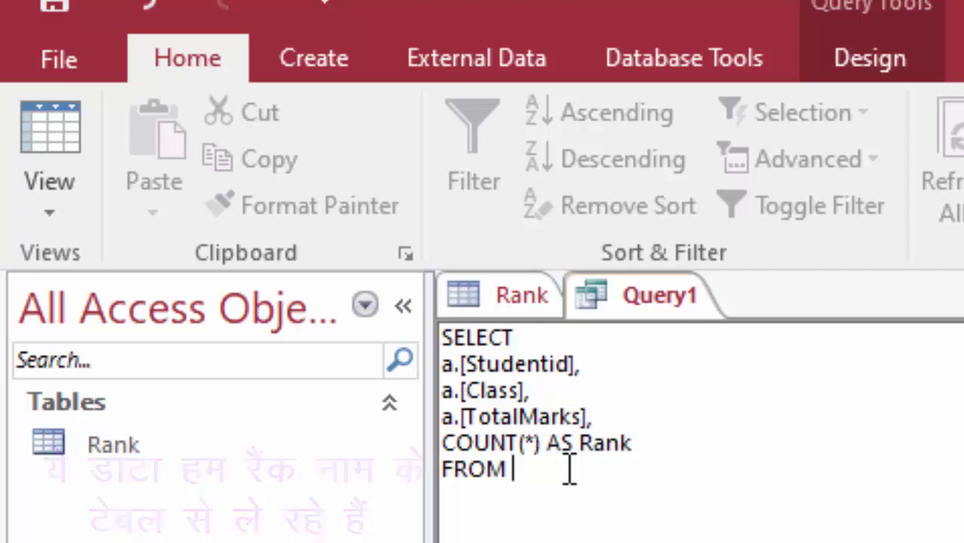
Join Rank to itself as b with the condition ON a.[TotalMarks]<=b.[TotalMarks]
type("rA")
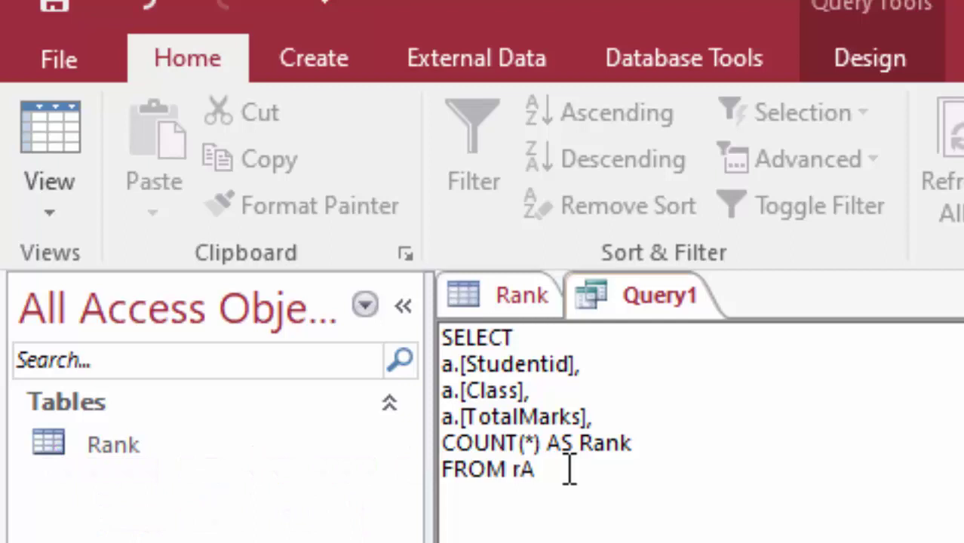
type("NK")
type("as ")
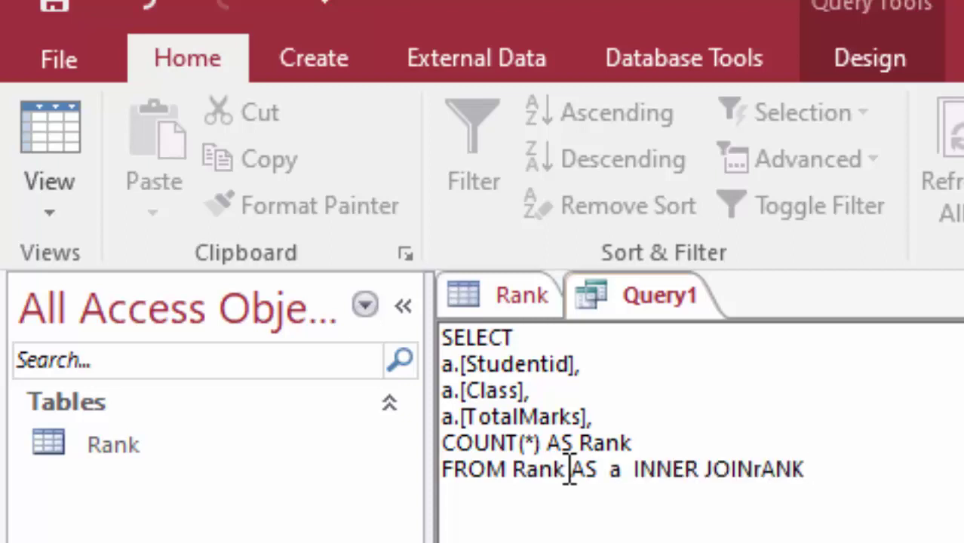
type(" a")
key("BackSpace")
type("As ")
type("b")
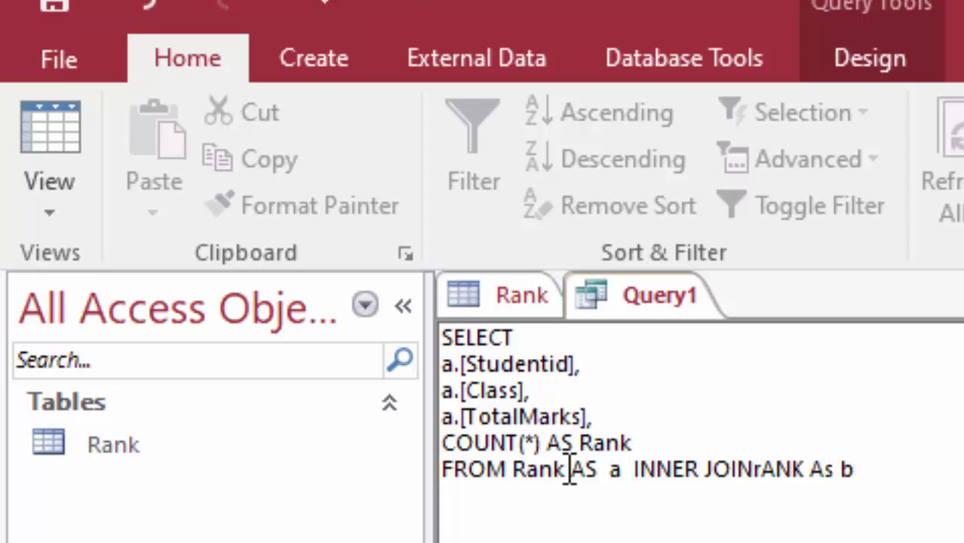
key("Return")
type("ON ")
type("a")
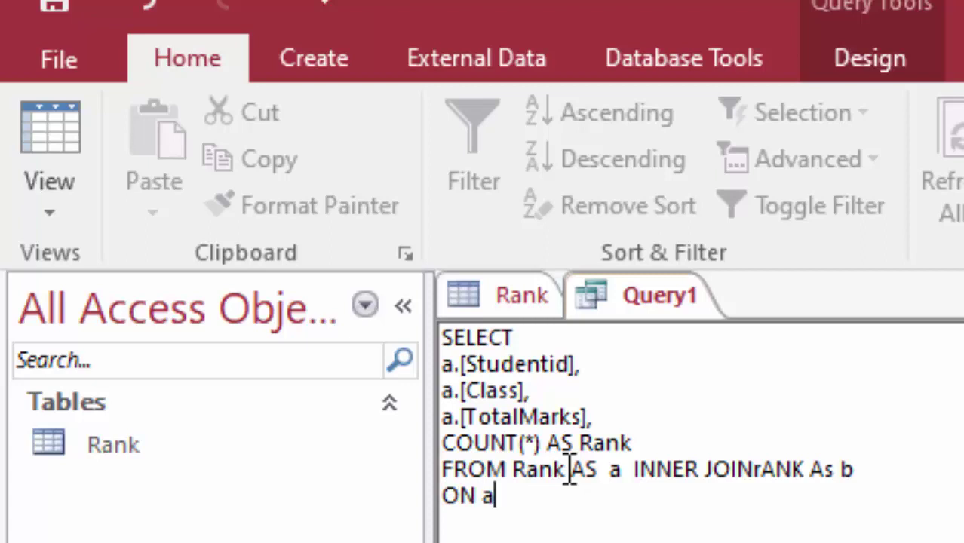
type(".")
type("[")
type("Tot")
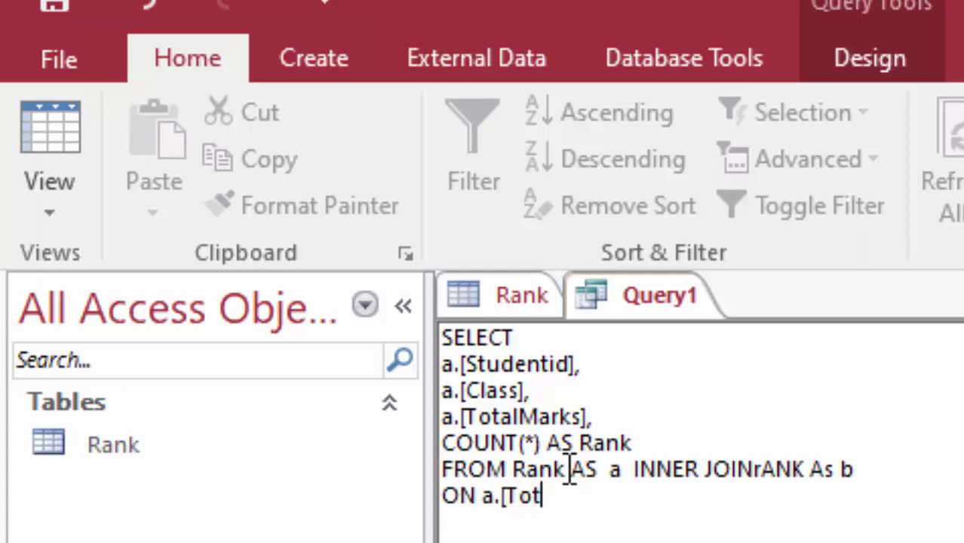
type("alMarks")
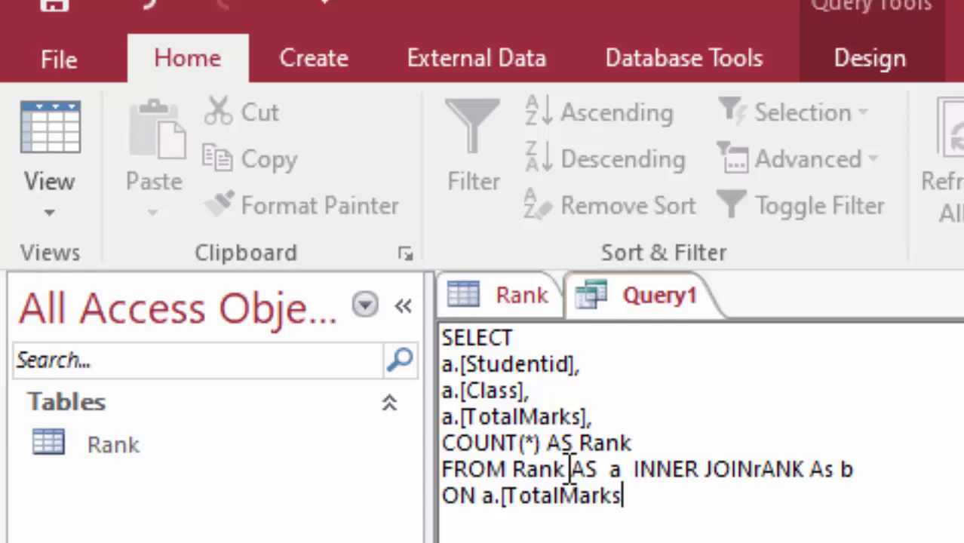
left_click(547, 297)
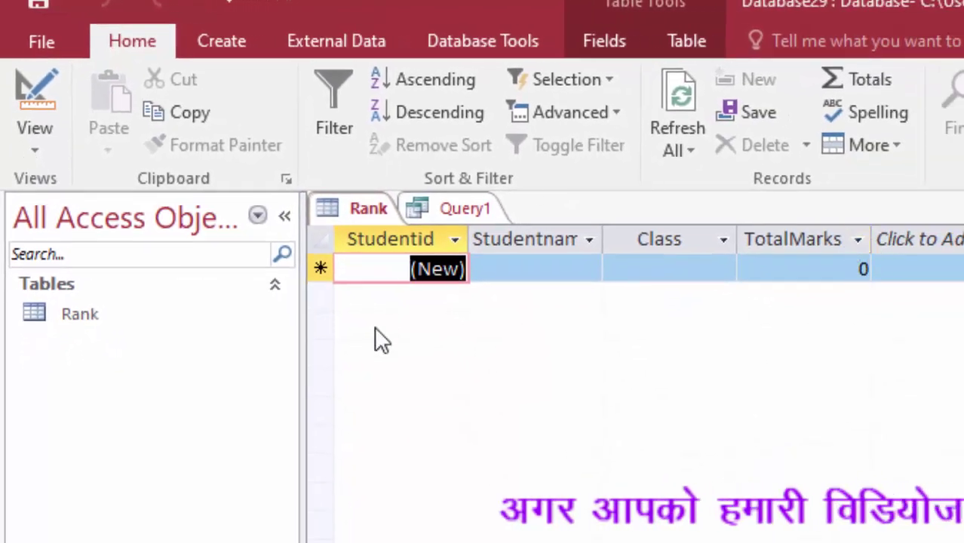
left_click(471, 215)
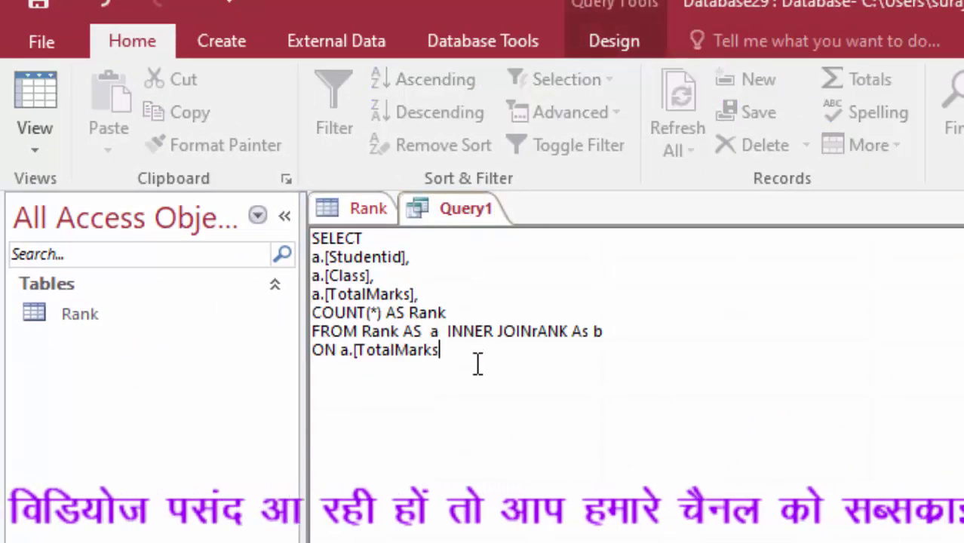
type("]")
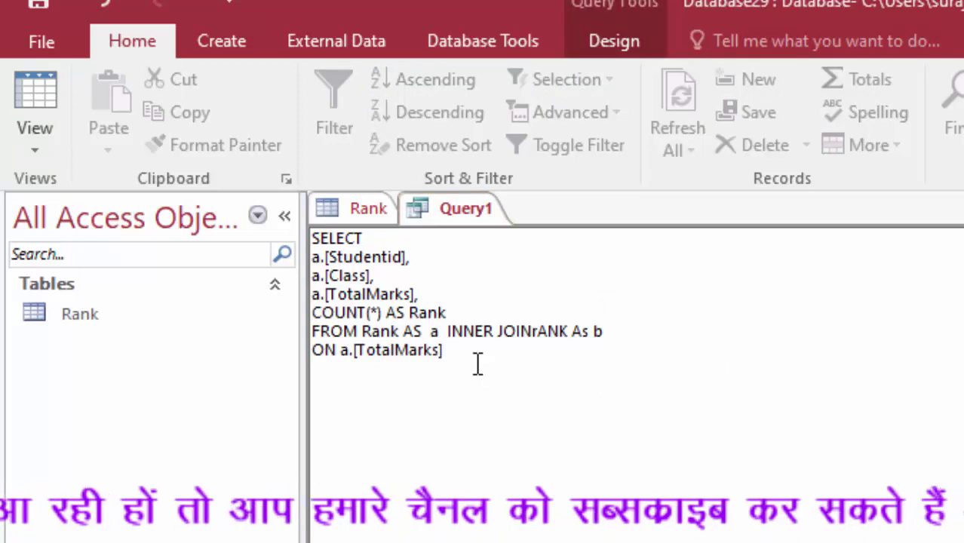
type("<")
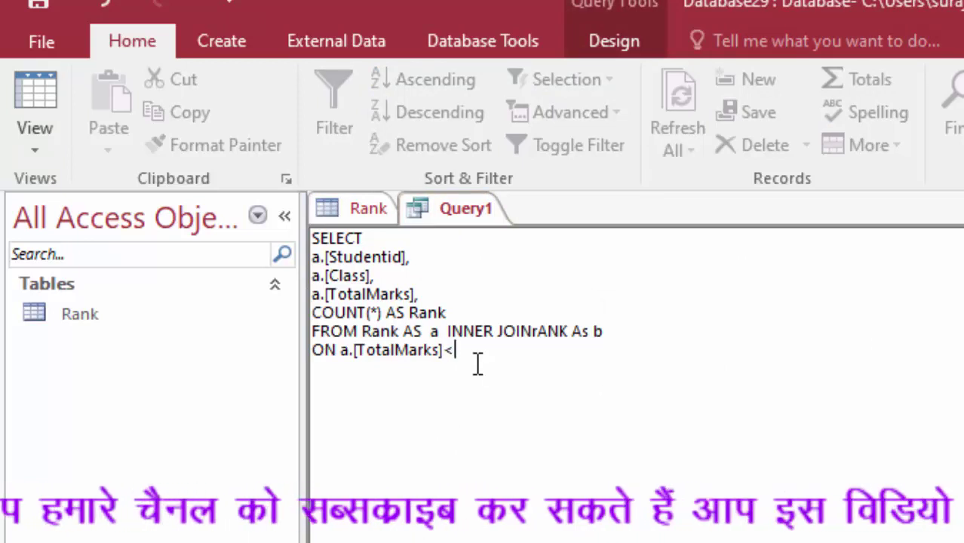
type("=")
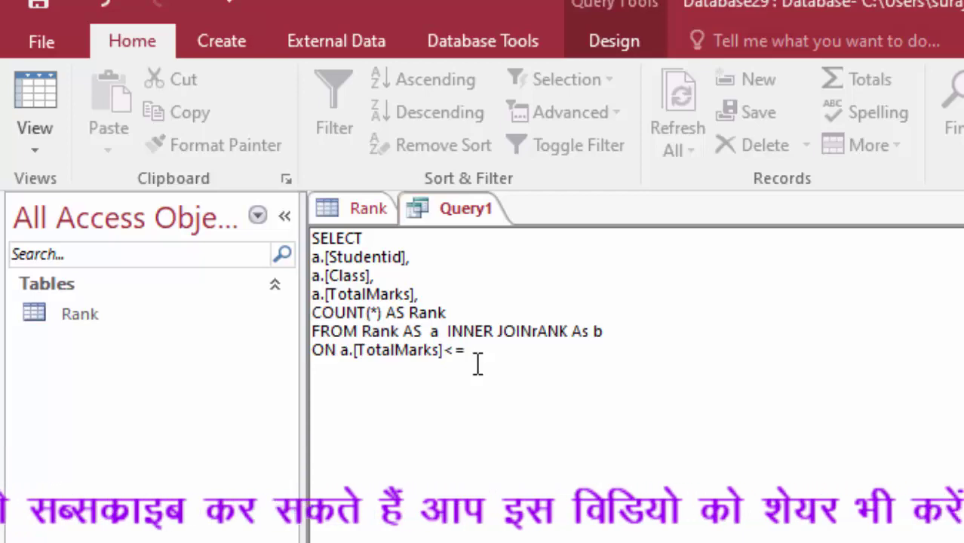
type("b.")
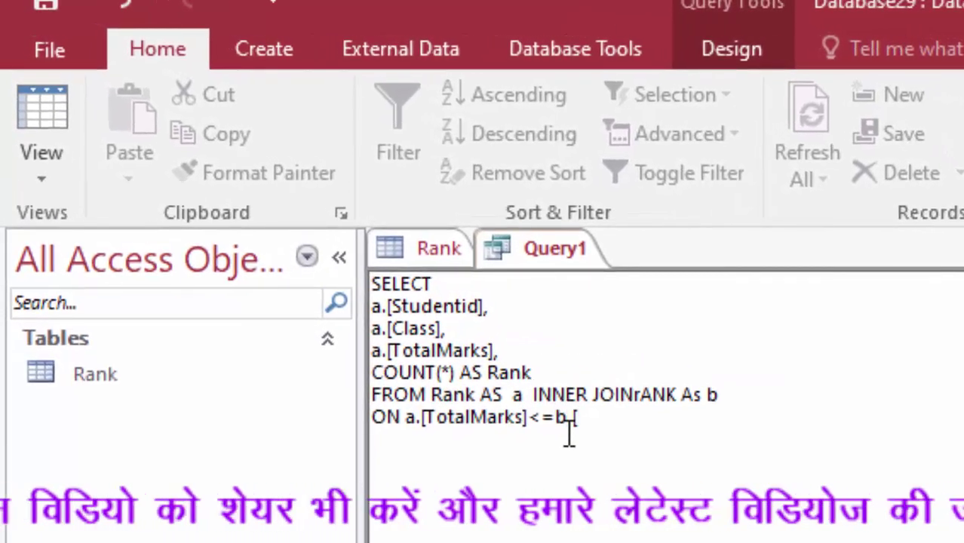
type("[Tota")
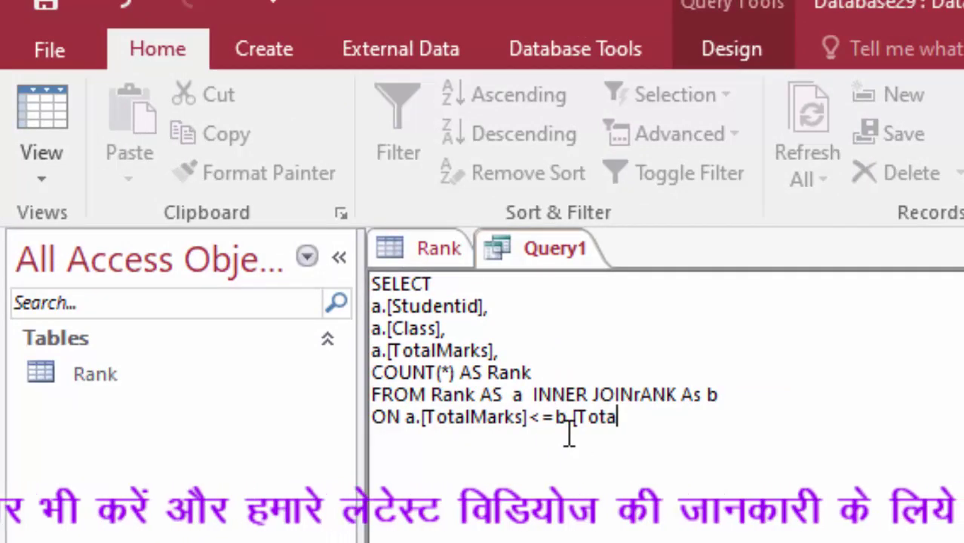
type("lMar")
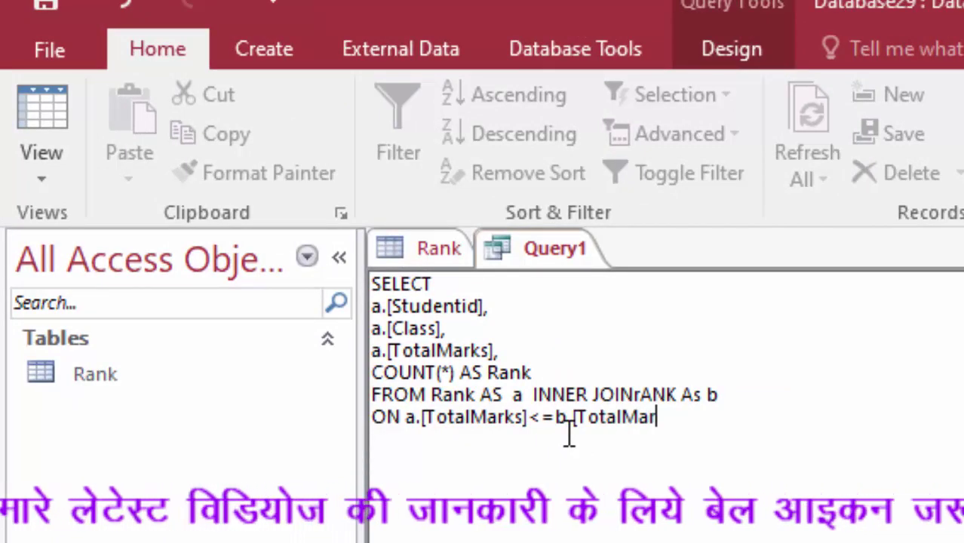
type("ks]")
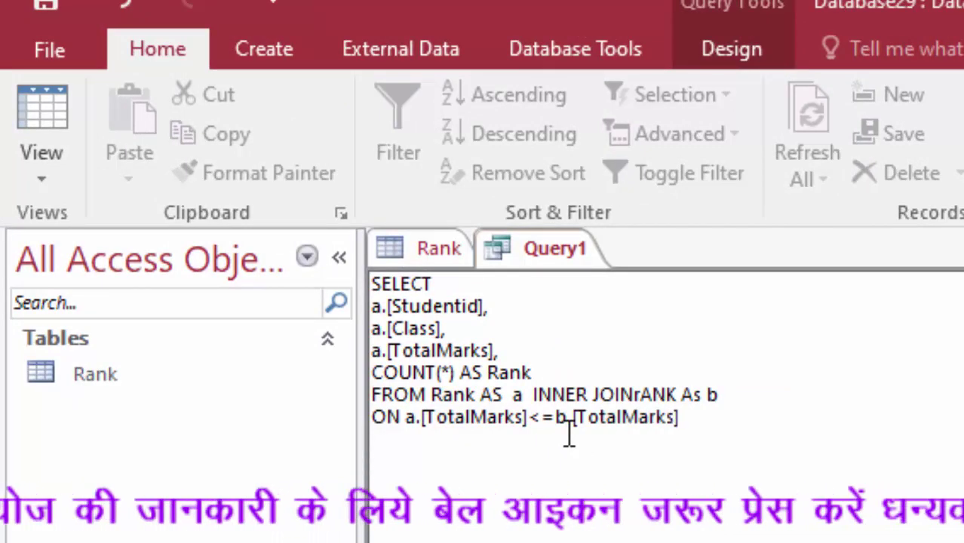
Add a GROUP By clause on a new line, listing a.Studentid first
key("Return")
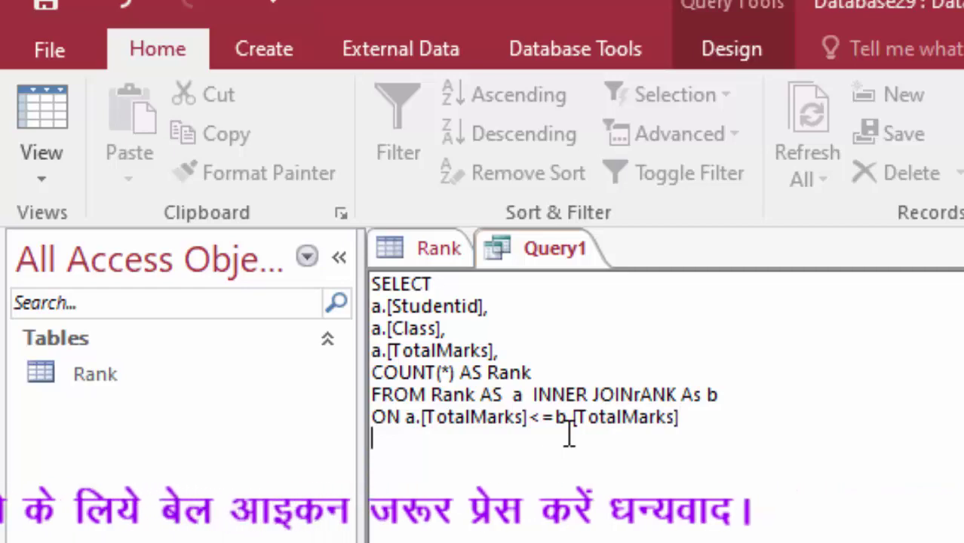
type("GRO")
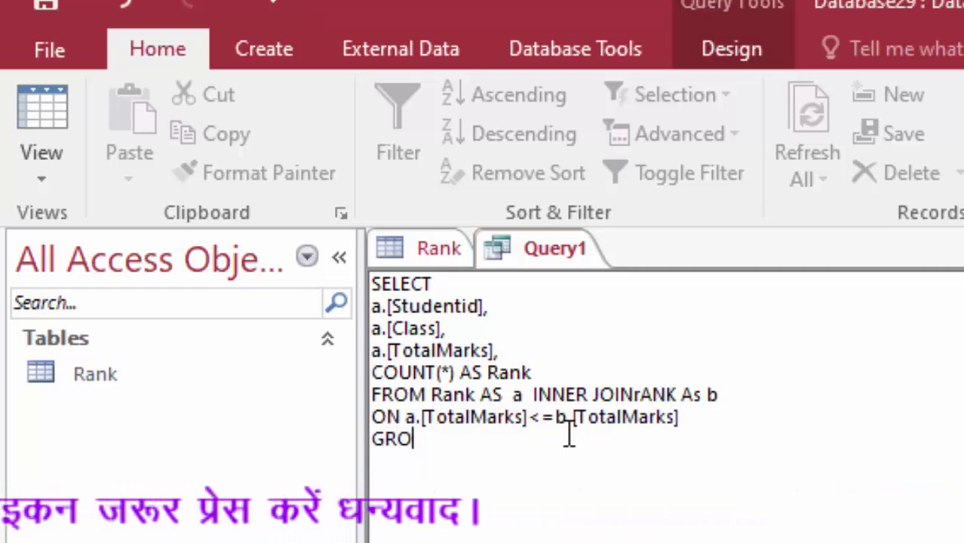
type("U")
type("P")
type("B")
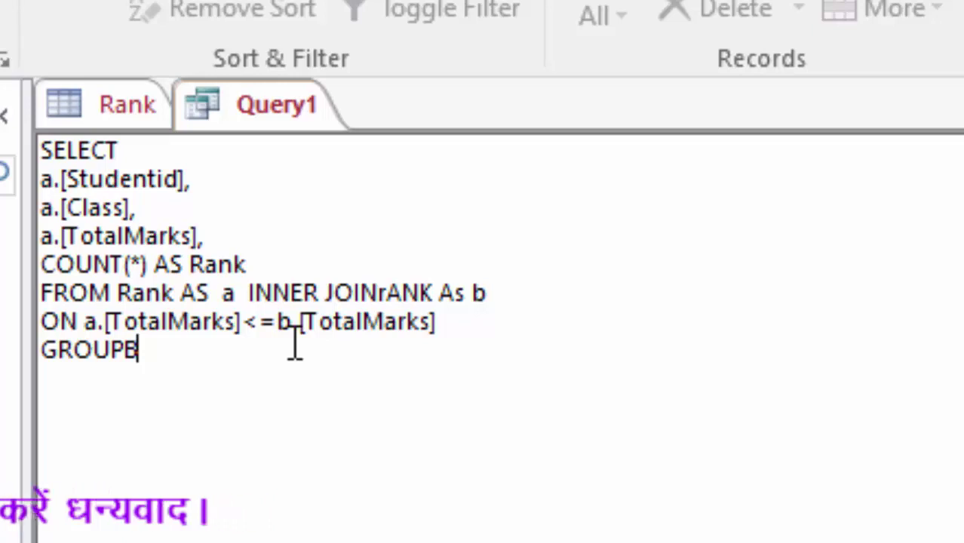
key("BackSpace")
type("By")
key("Return")
type("a.")
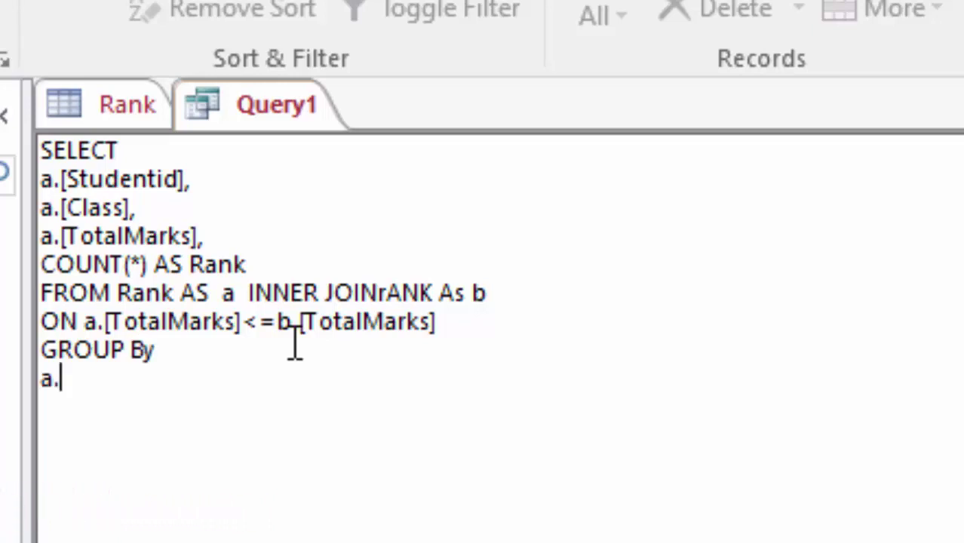
type("S")
type("tuden")
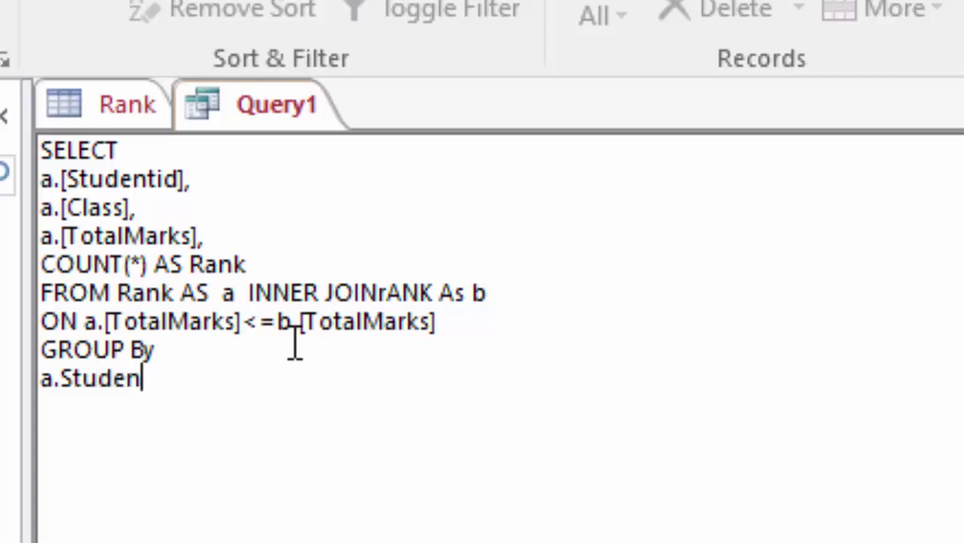
type("t")
type("id")
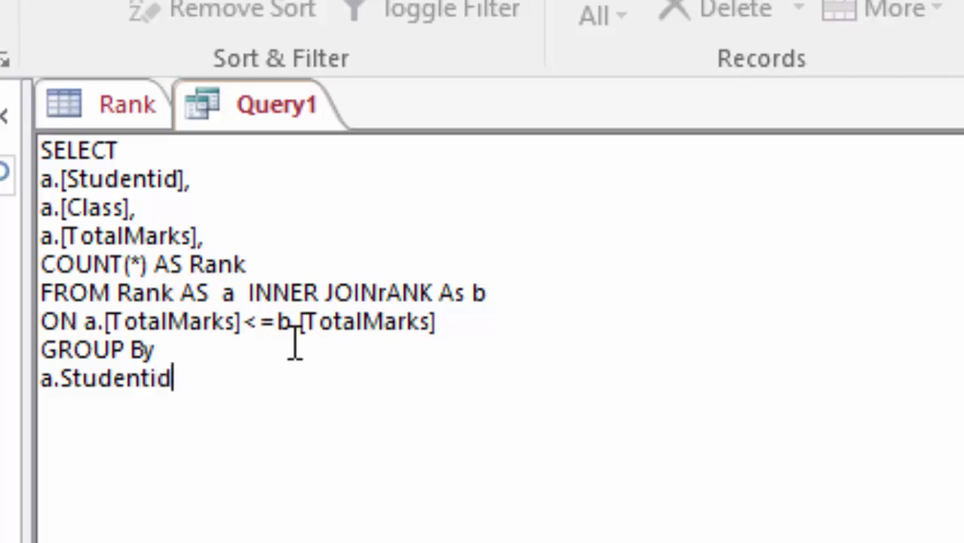
type(",")
key("Return")
Remove the brackets around Studentid in the SELECT list, leaving a.Studentid followed by a comma
left_click(70, 172)
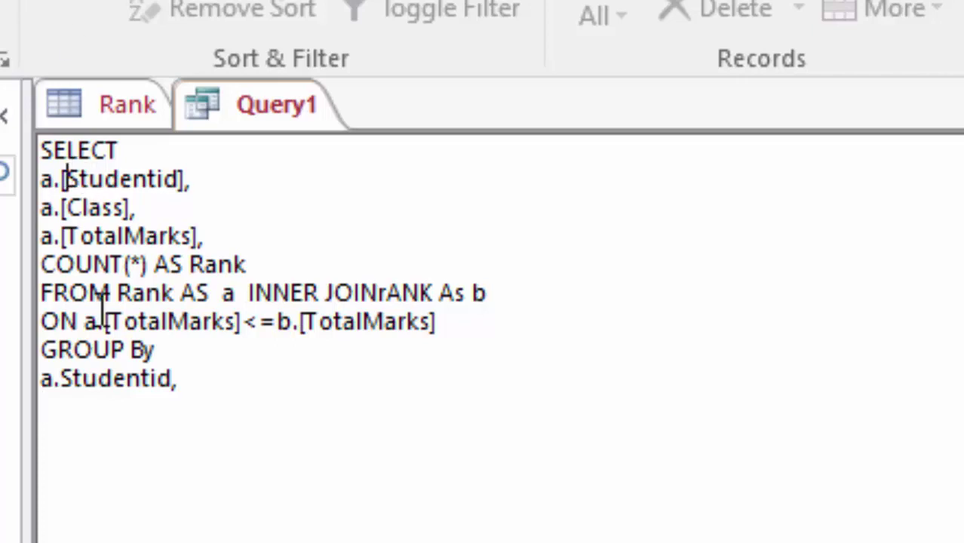
key("BackSpace")
key("Right")
key("Right")
key("Right")
key("Right")
key("Right")
key("Right")
key("Right")
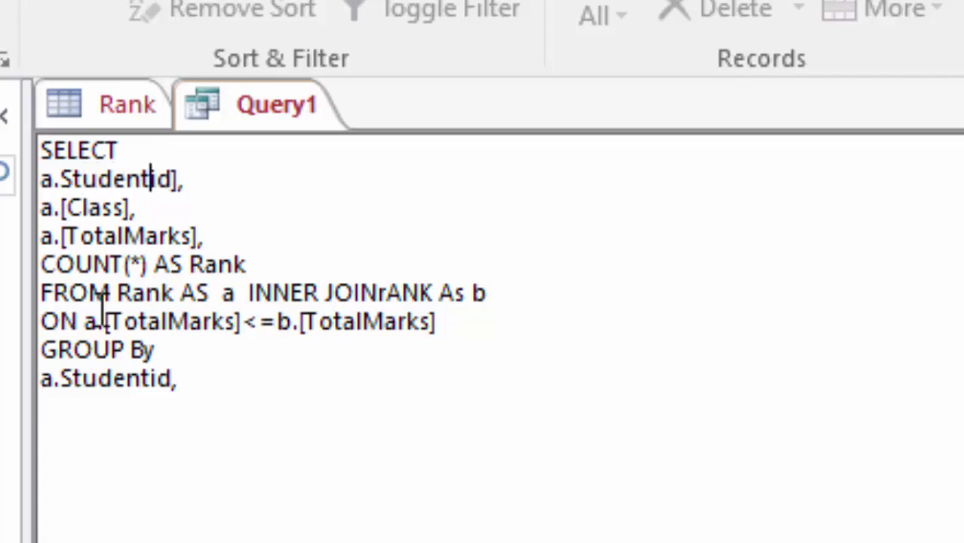
key("Right")
key("Right")
key("Right")
key("Delete")
key("BackSpace")
type(",")
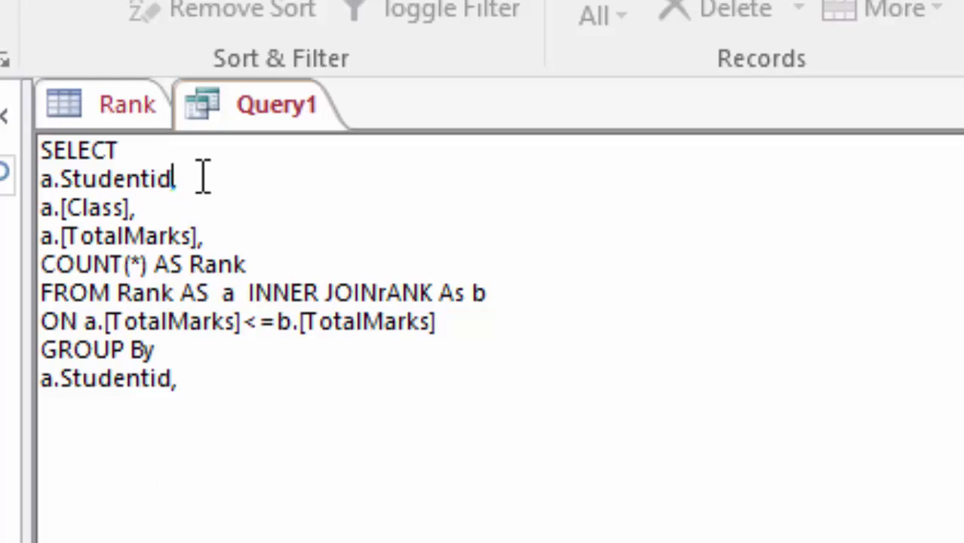
Add a.[StudentName], on its own SELECT line after a.Studentid
key("Return")
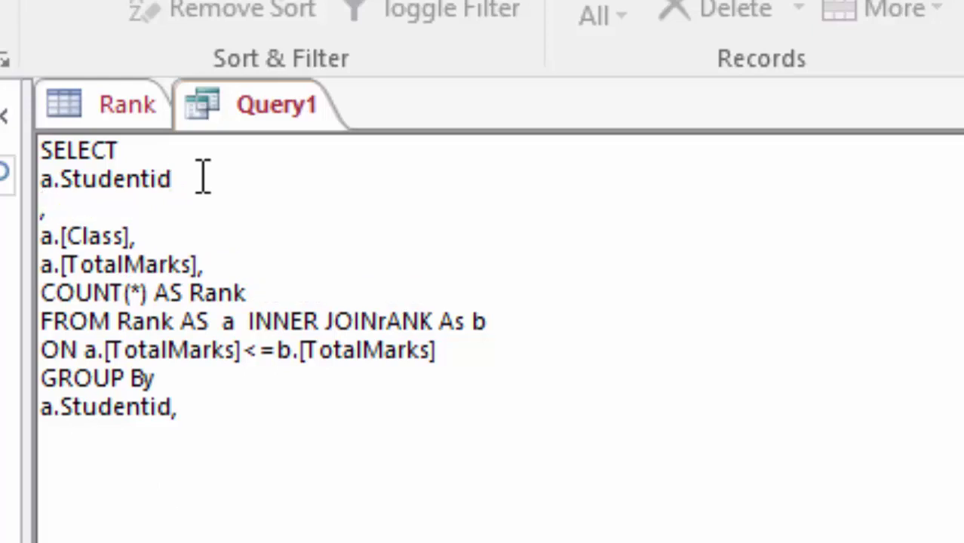
key("BackSpace")
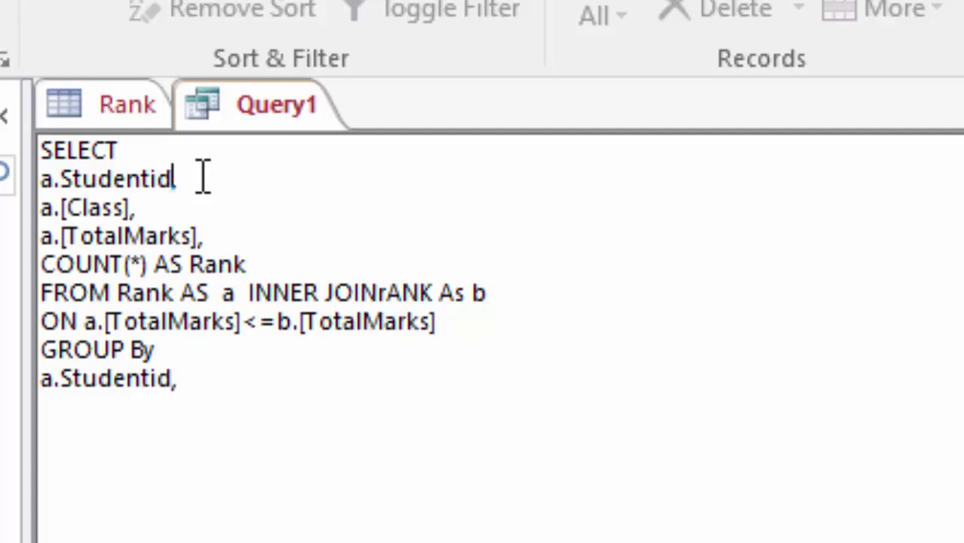
key("End")
key("Return")
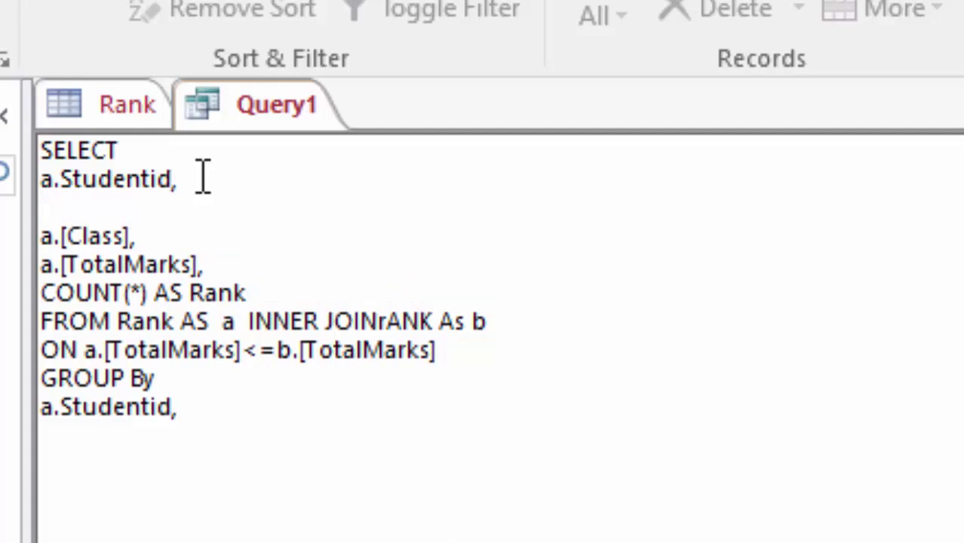
type("a.")
type("[S")
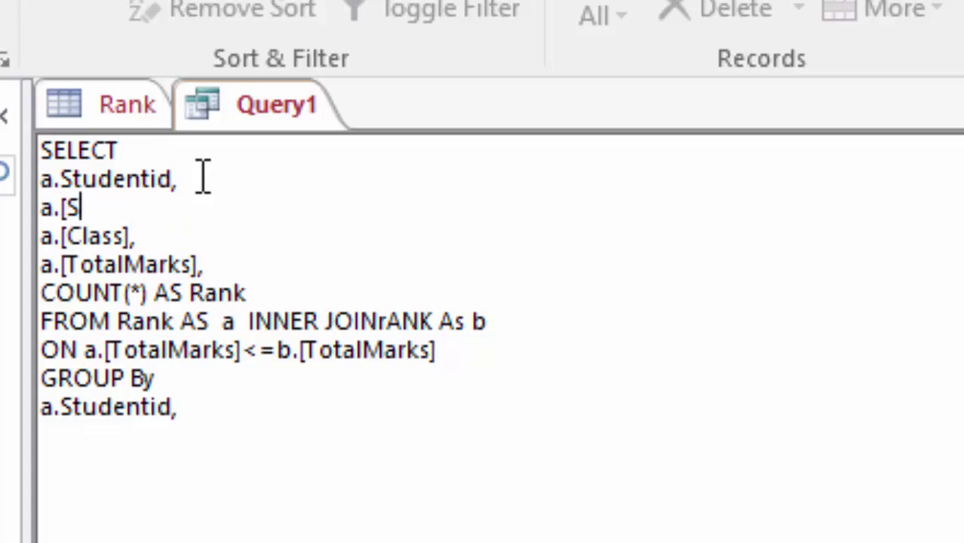
type("tudent")
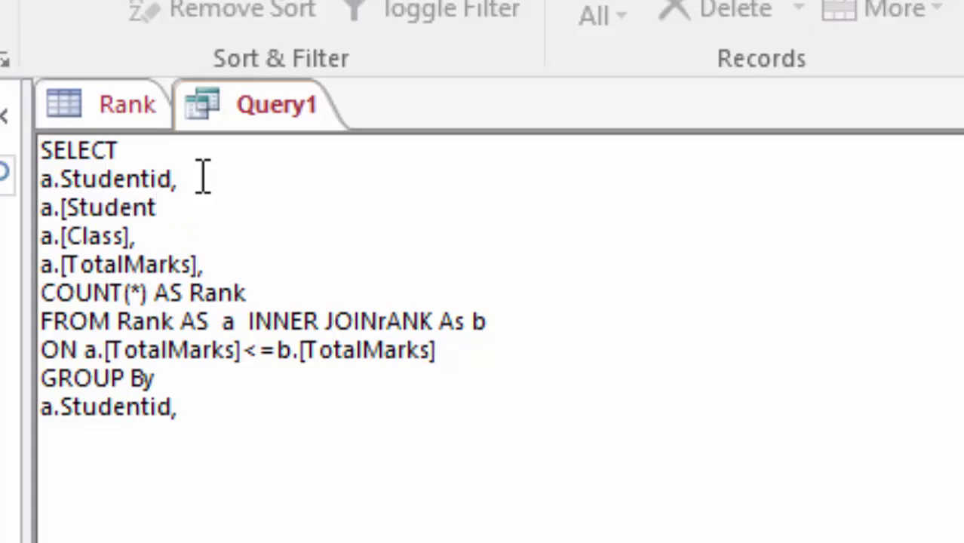
type("Name")
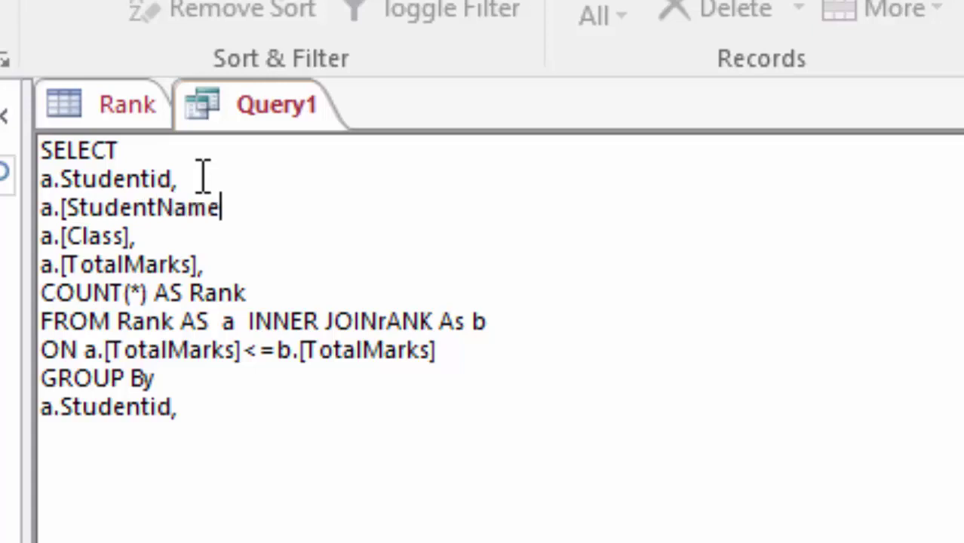
type("],")
Add a.[StudentName], a.[Class] and a.[TotalMarks] to GROUP By; retype Rank after INNER JOIN
left_click_drag(236, 204, 6, 222)
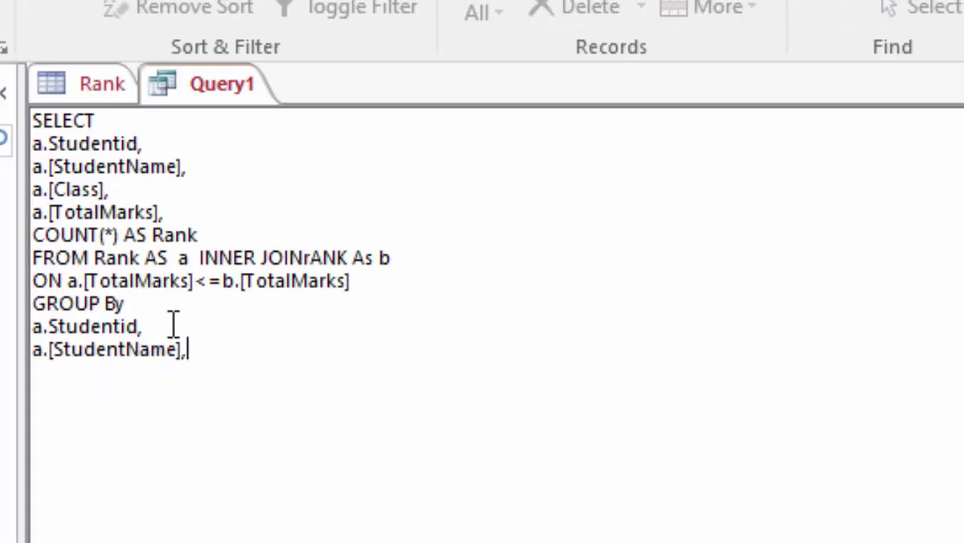
type("a.[Class], a.[TotalMarks];")
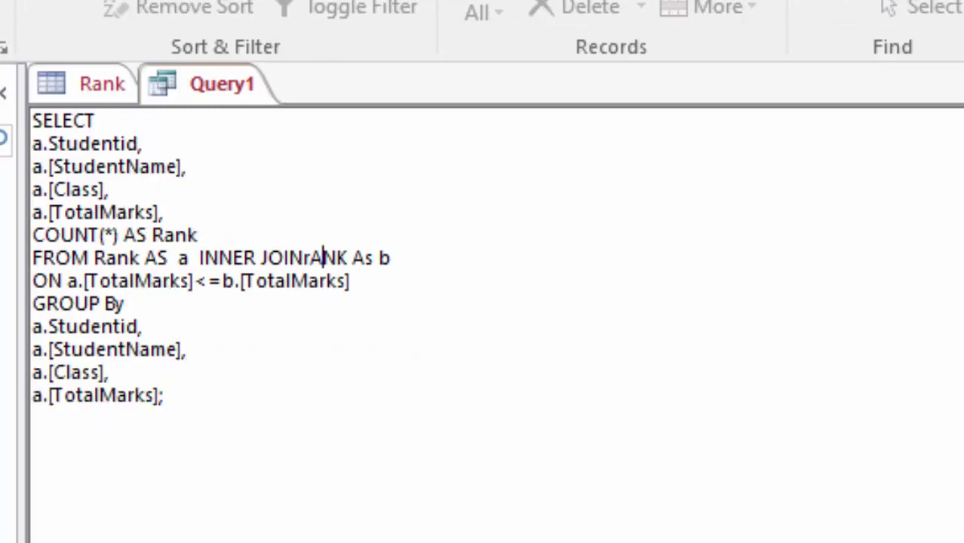
key("BackSpace")
key("BackSpace")
key("BackSpace")
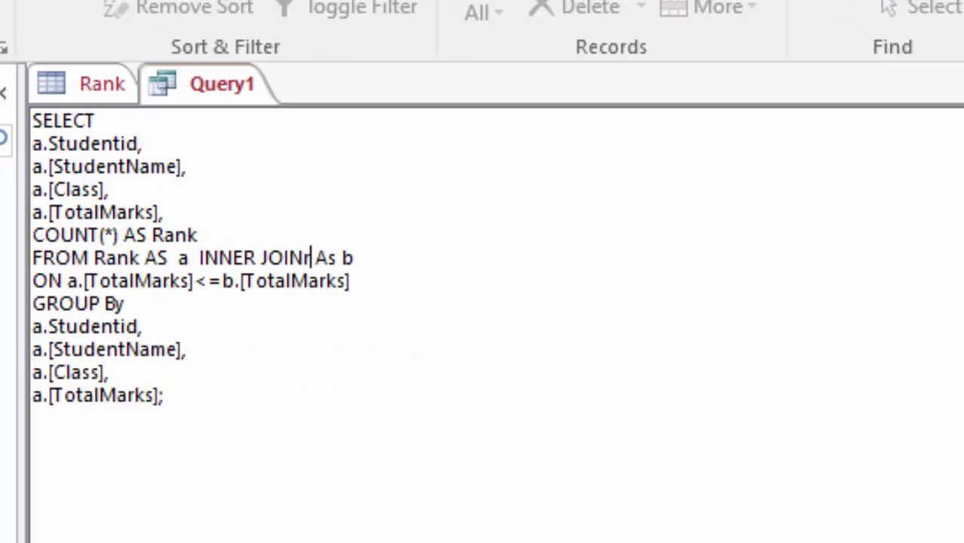
key("BackSpace")
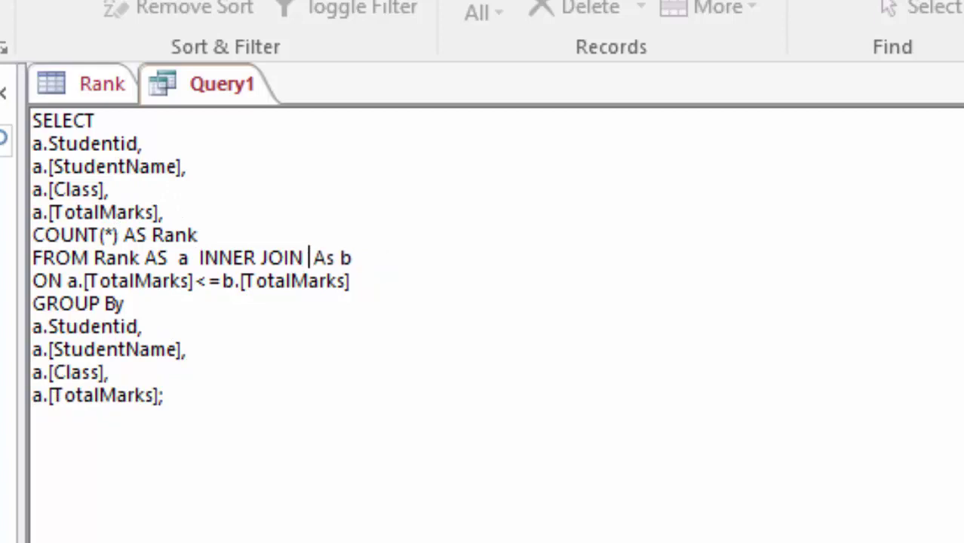
type("Ra ")
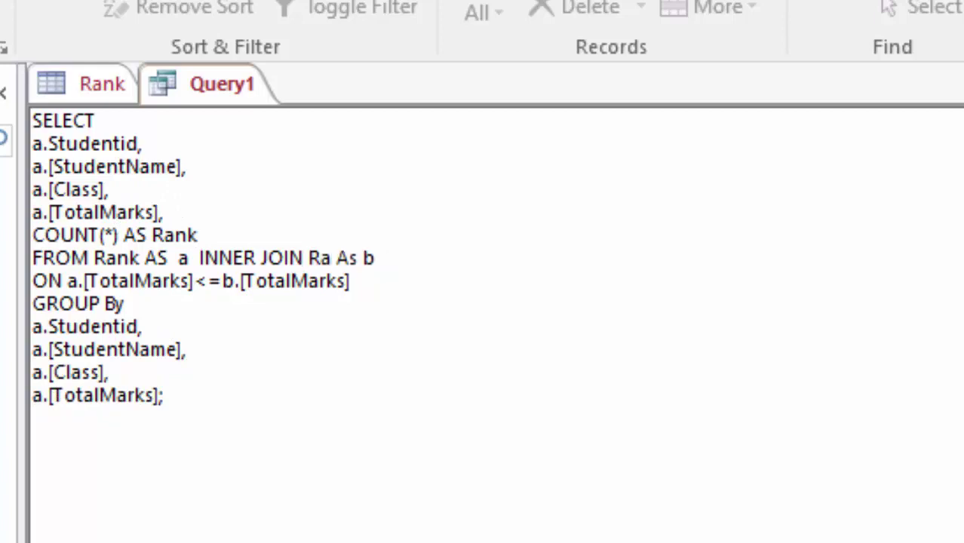
type("nk")
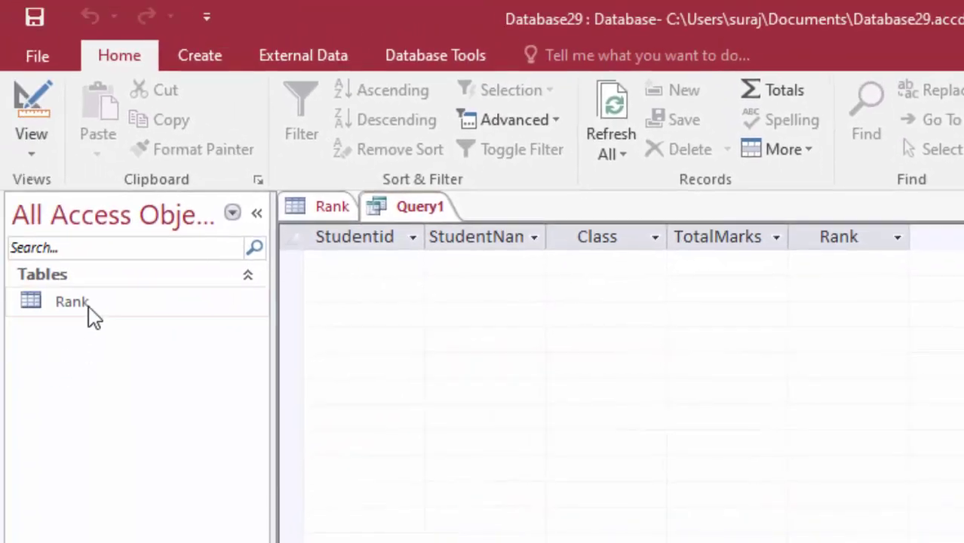
Save the query as Rankkk after the name Rank is rejected as a duplicate
left_click(411, 210)
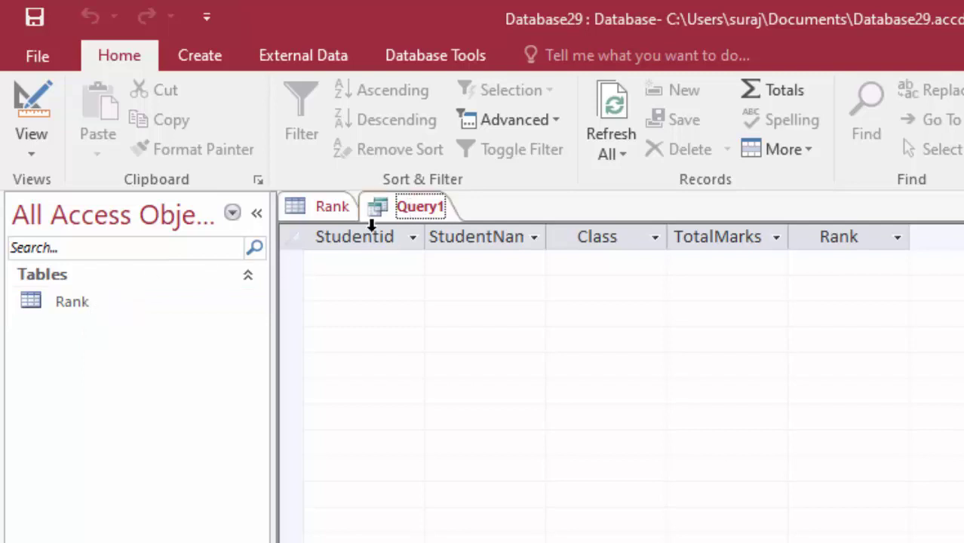
left_click(44, 16)
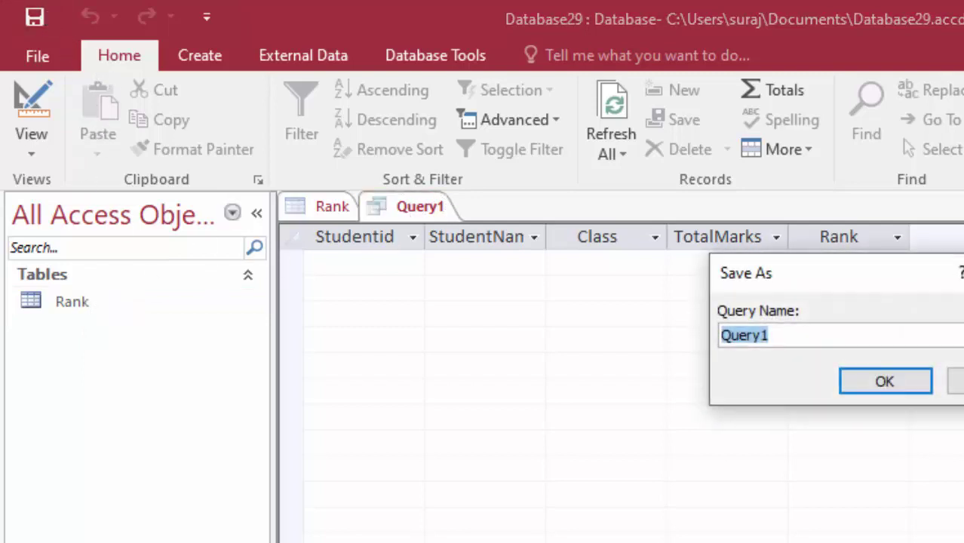
key("BackSpace")
type("Ran")
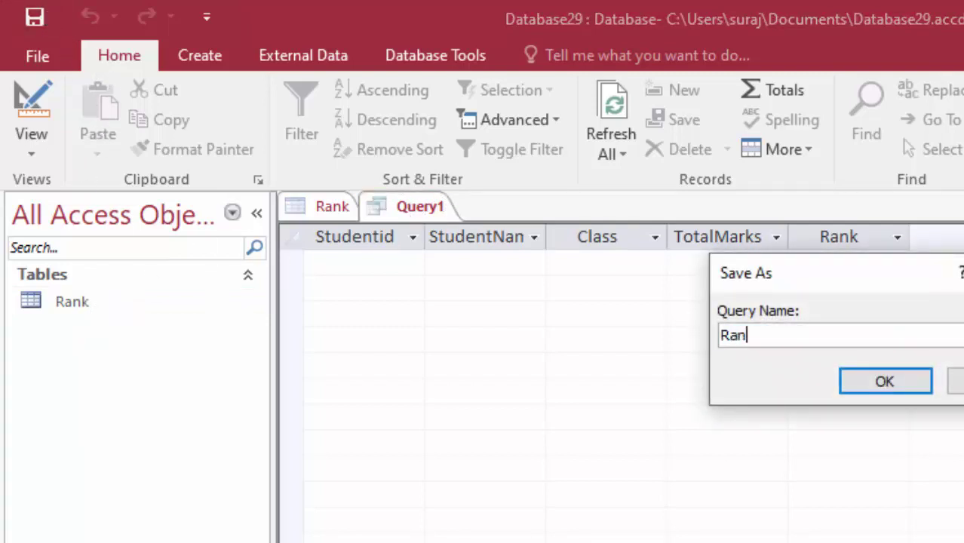
type("k")
key("Return")
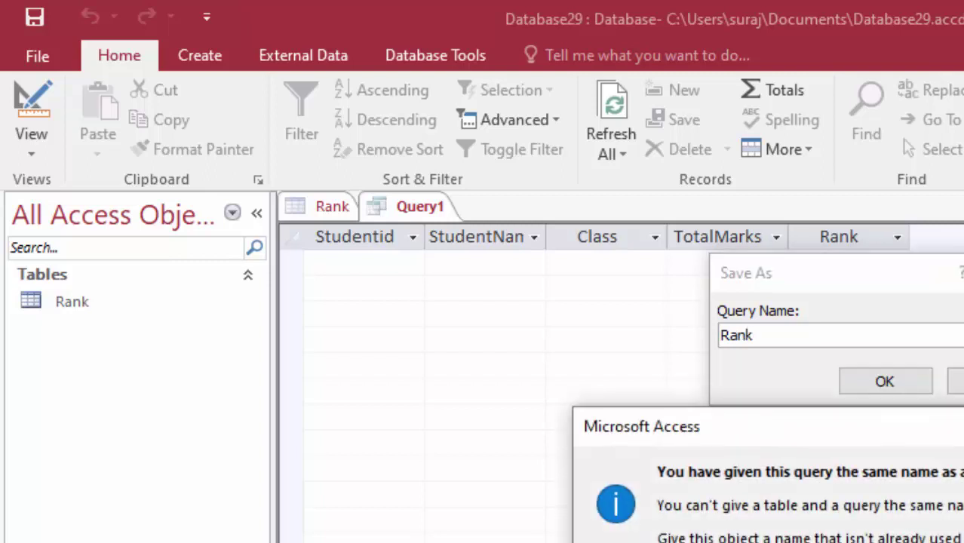
key("Return")
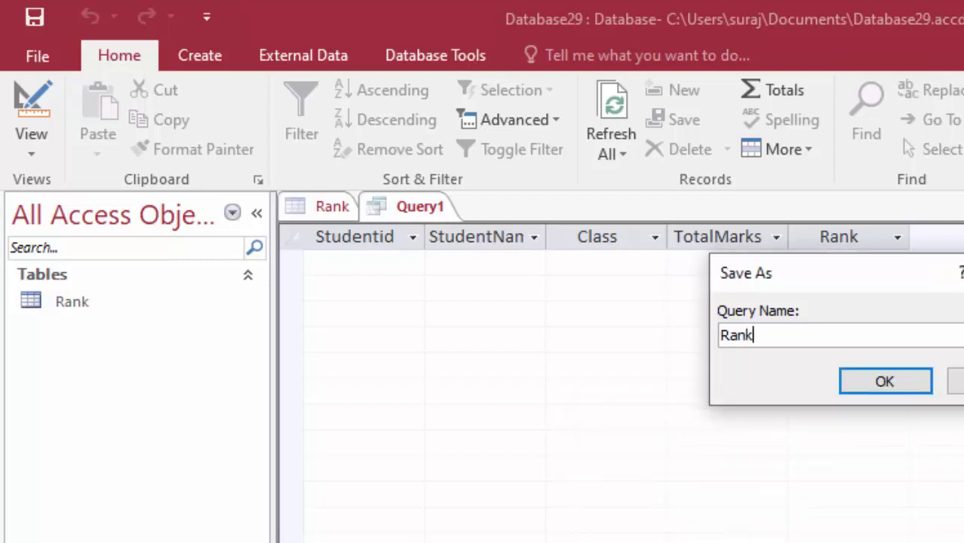
type("kk")
key("Return")
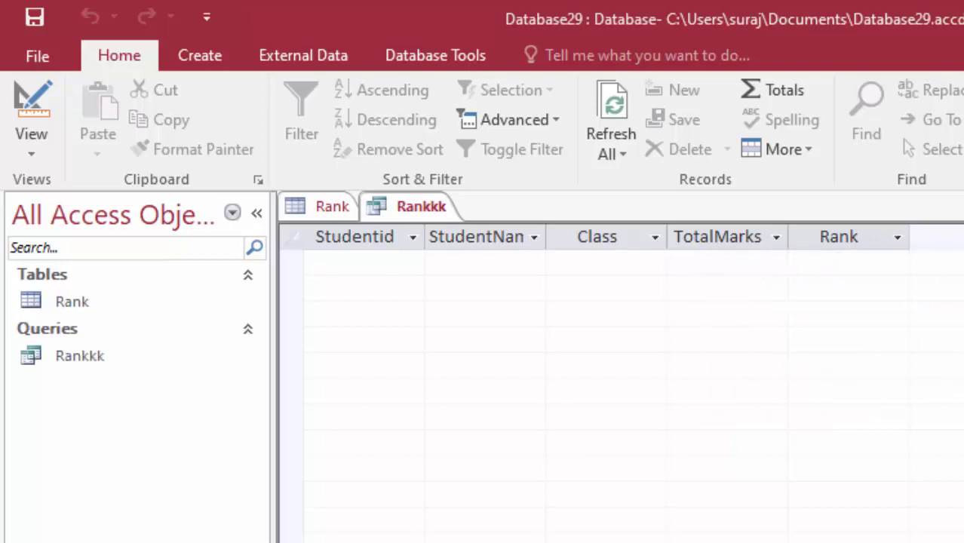
Open the Rank table and enter the first student's name with class 9 and 580 marks
double_click(92, 311)
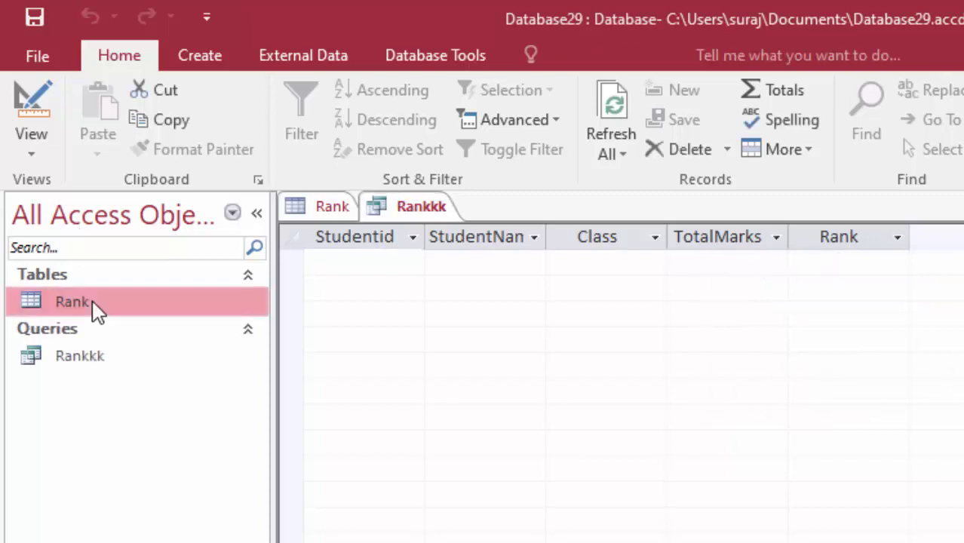
left_click(515, 262)
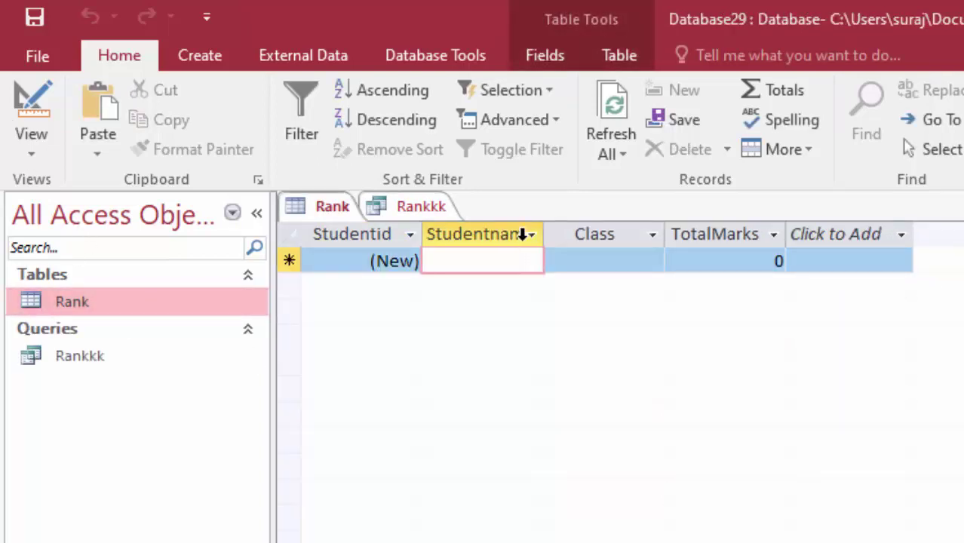
double_click(543, 233)
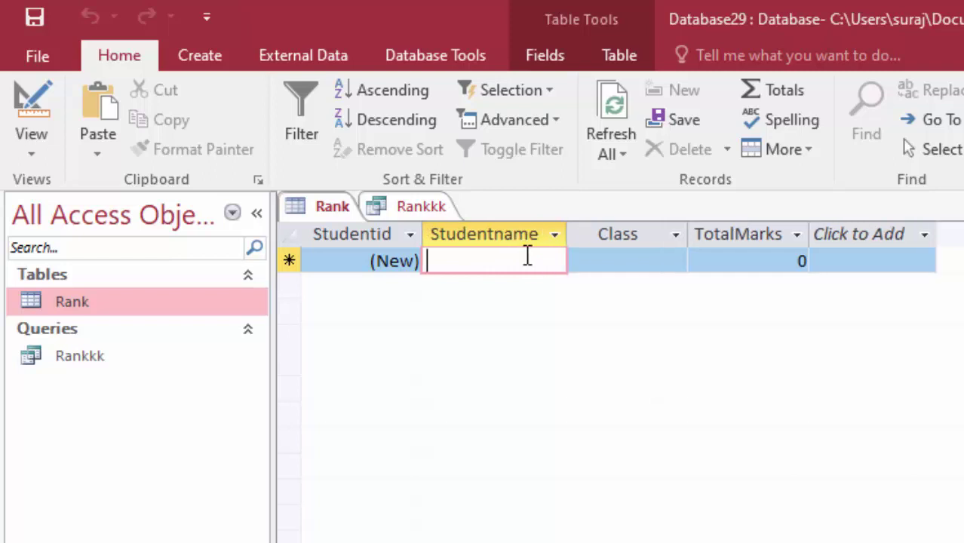
type("Ram")
key("Tab")
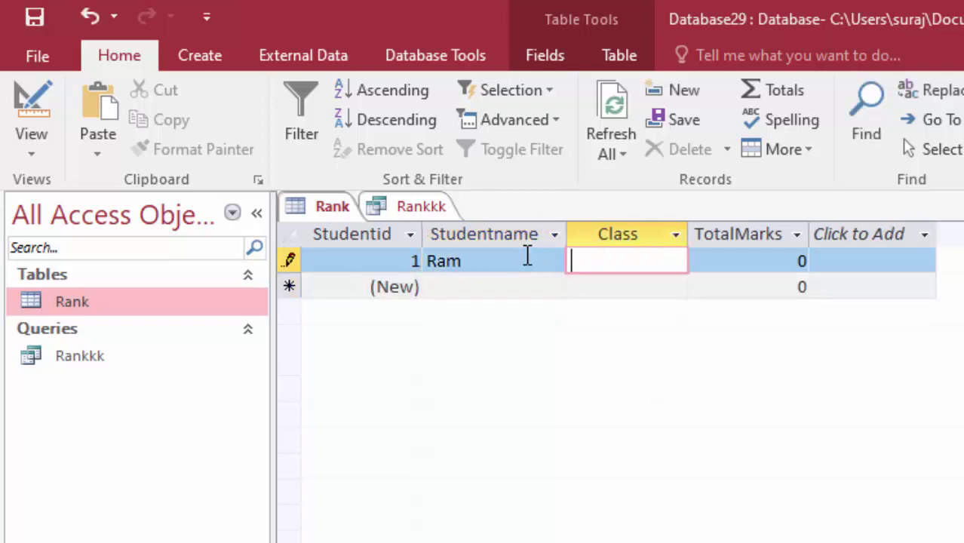
type("9")
key("Tab")
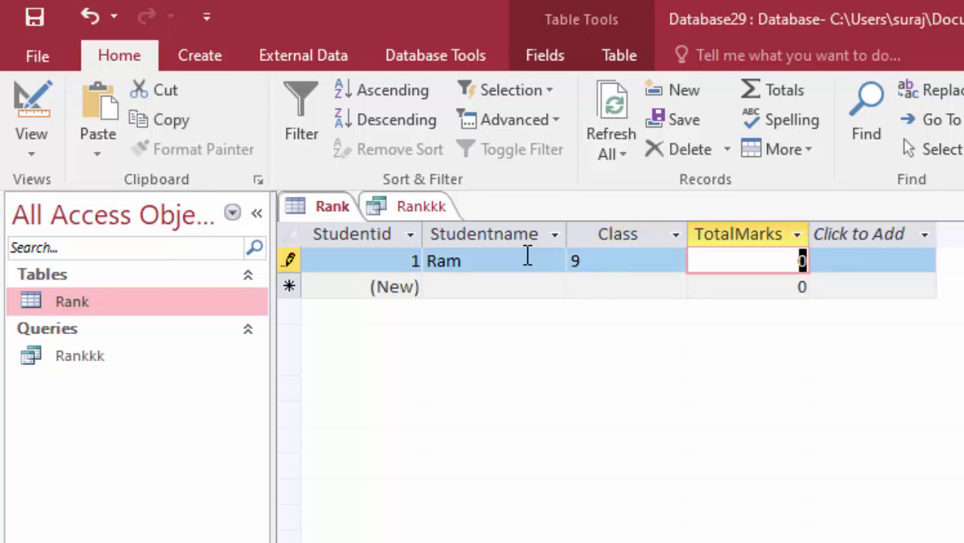
type("5")
type("80")
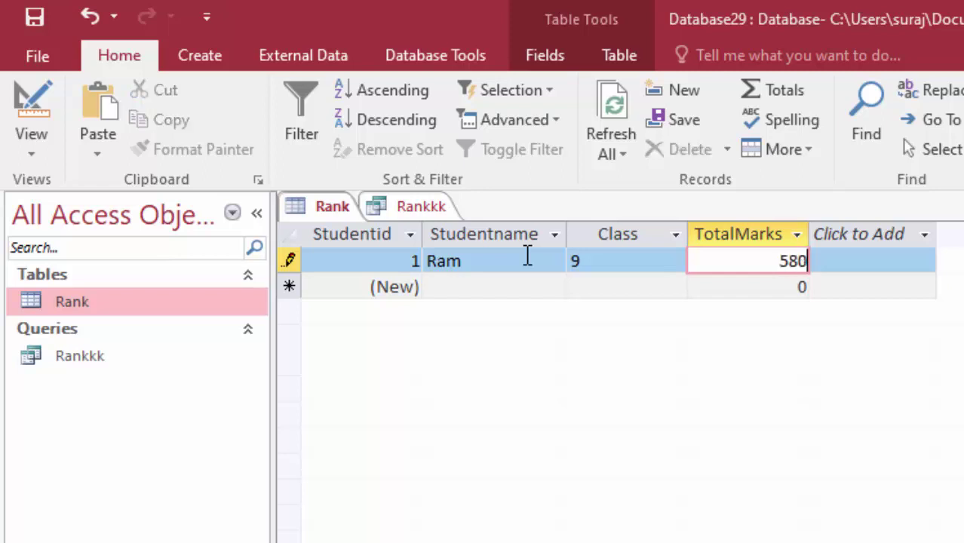
key("Tab")
key("Tab")
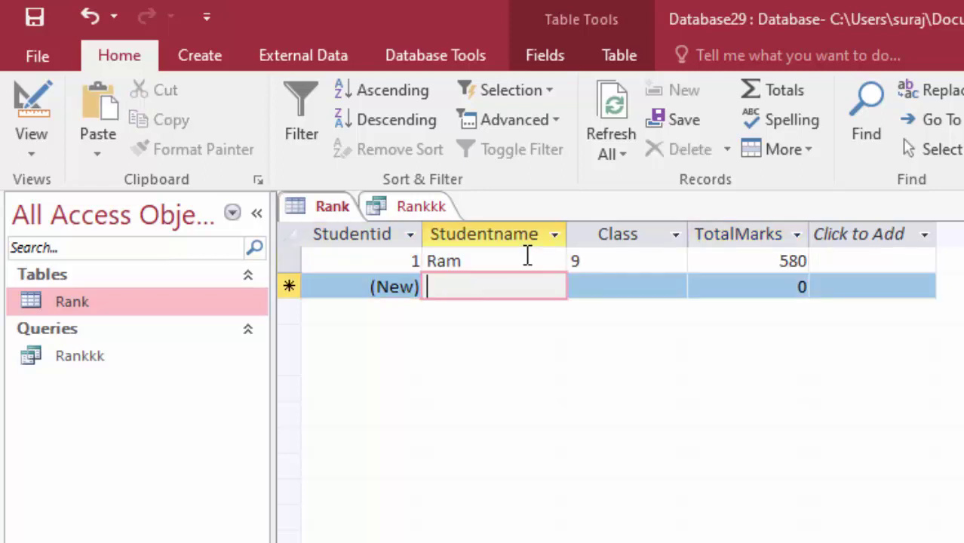
Enter the second student's name with class 12 and 400 marks
type("Sh")
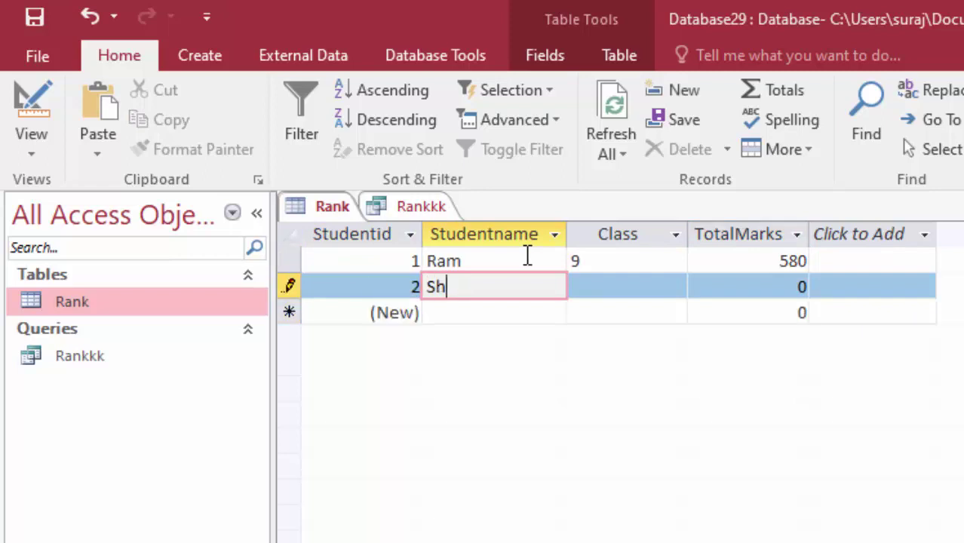
type("yam")
key("Tab")
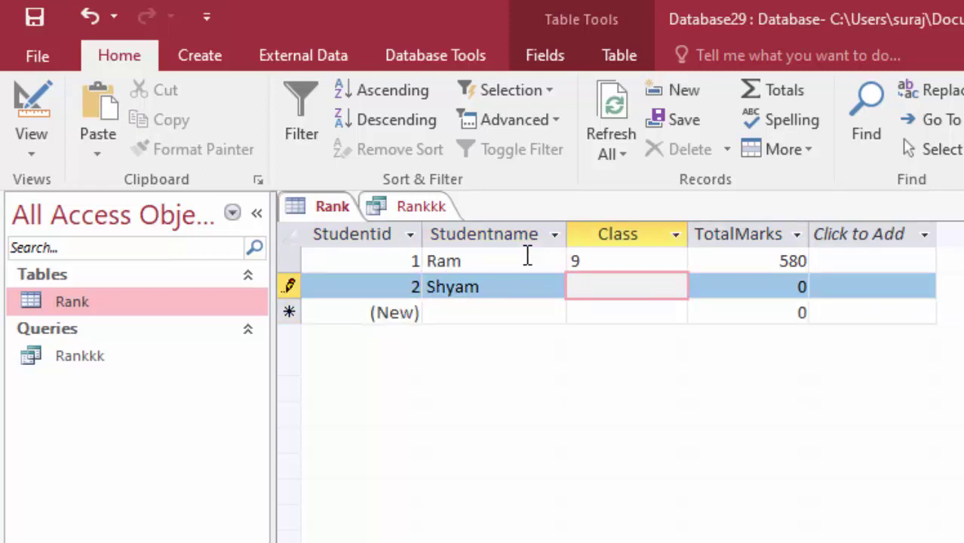
type("12")
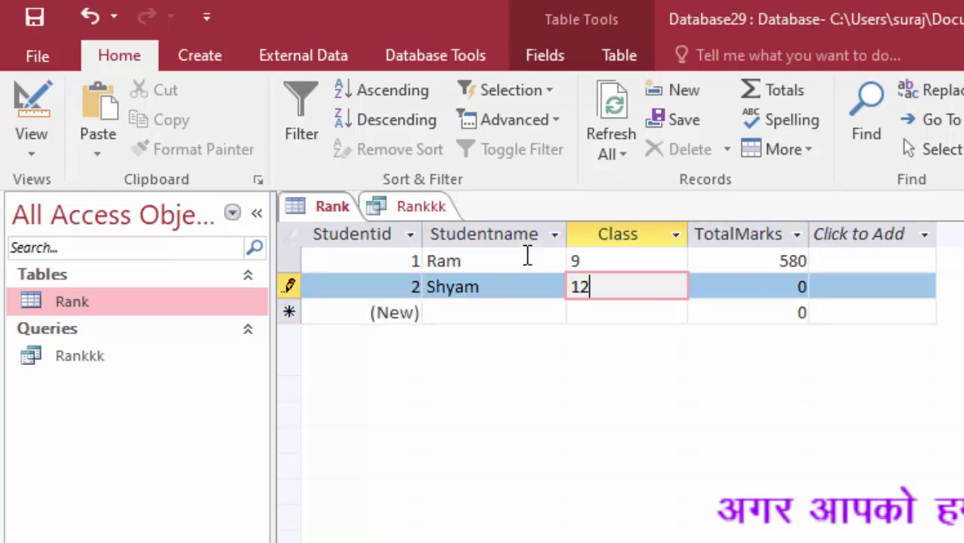
key("Tab")
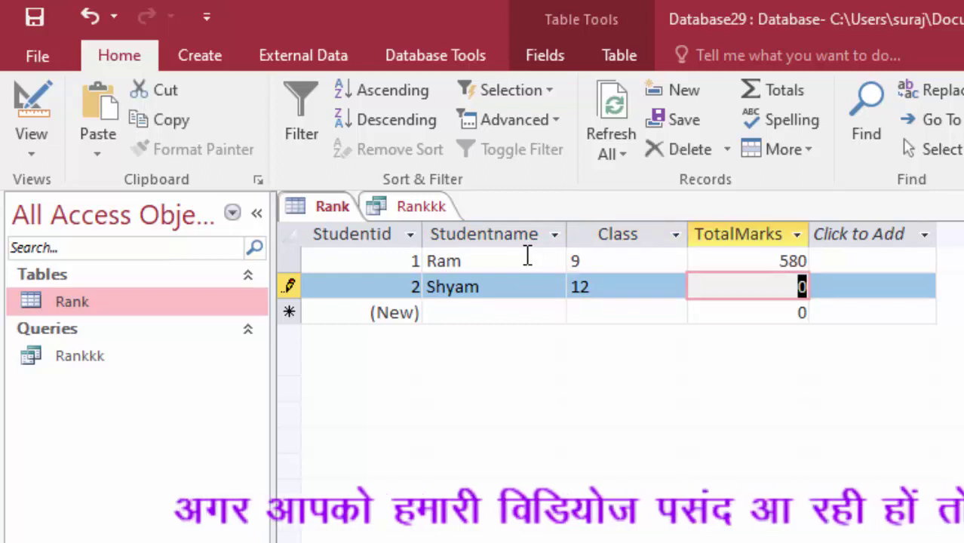
type("400")
key("Tab")
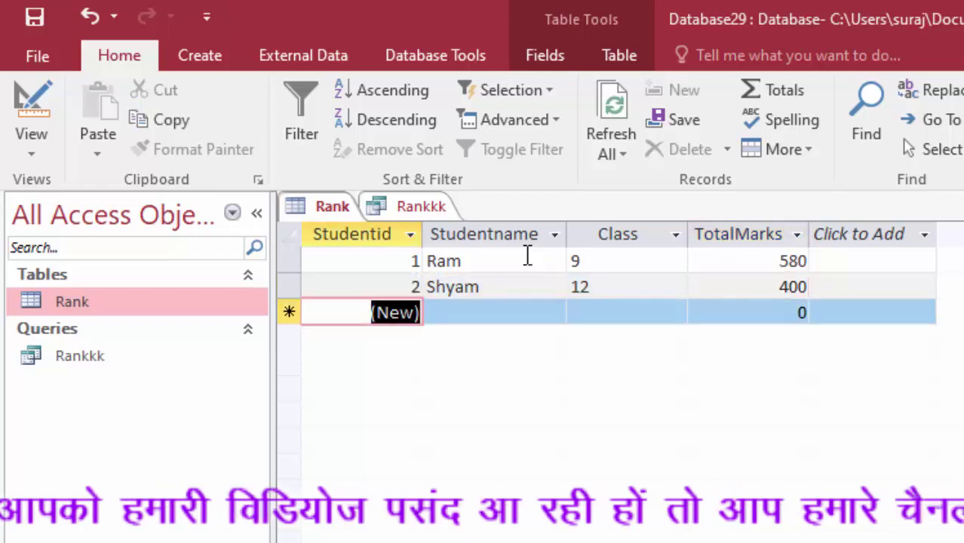
Enter the third student's name with class 12 and 455 marks
key("Tab")
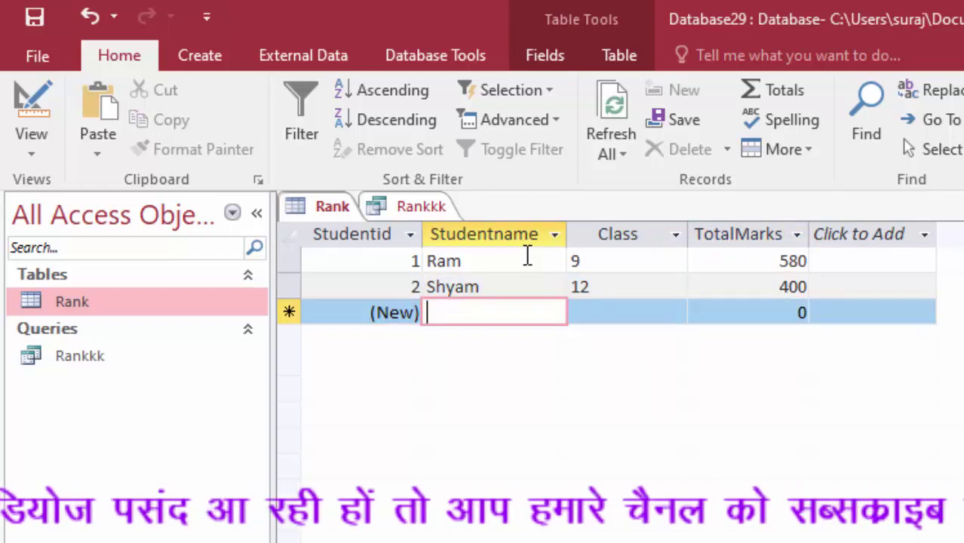
type("Ra")
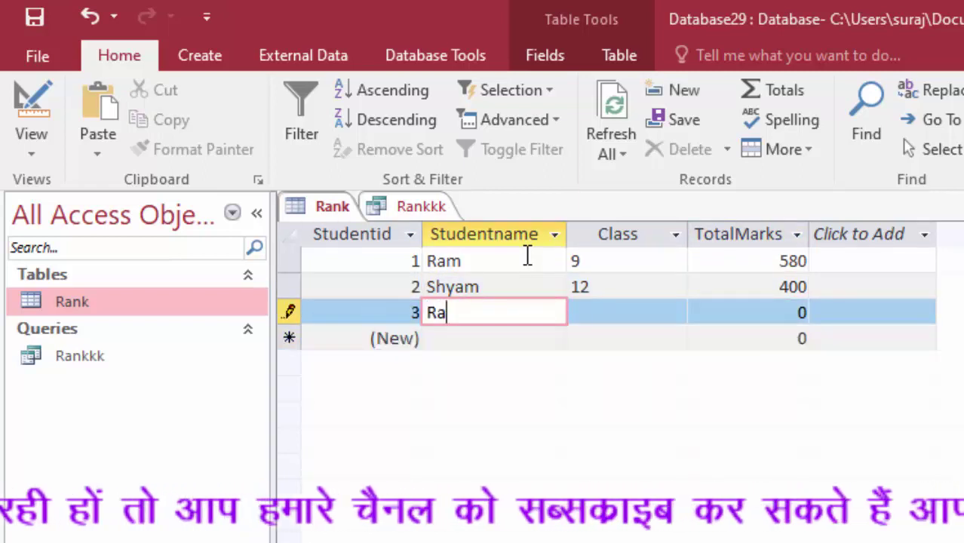
type("dha")
key("Tab")
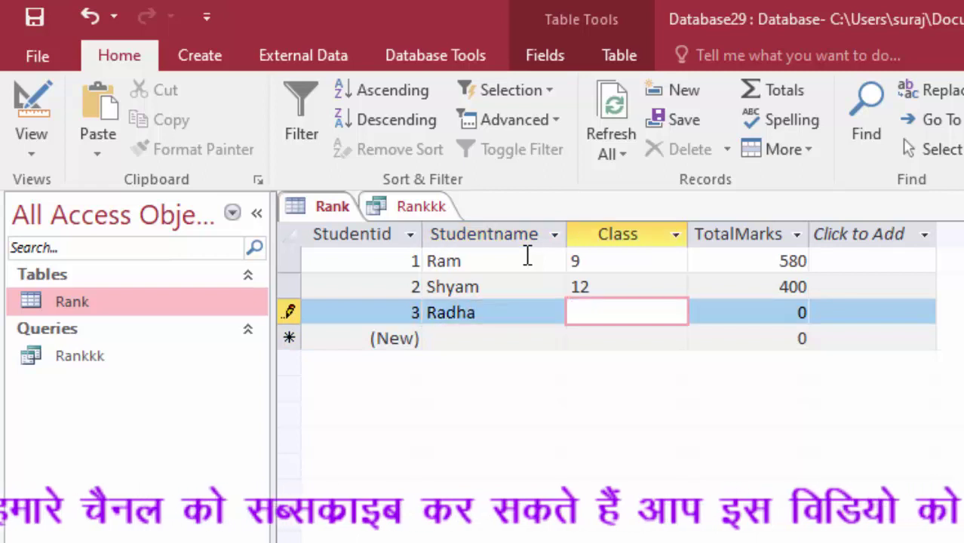
type("12")
key("Tab")
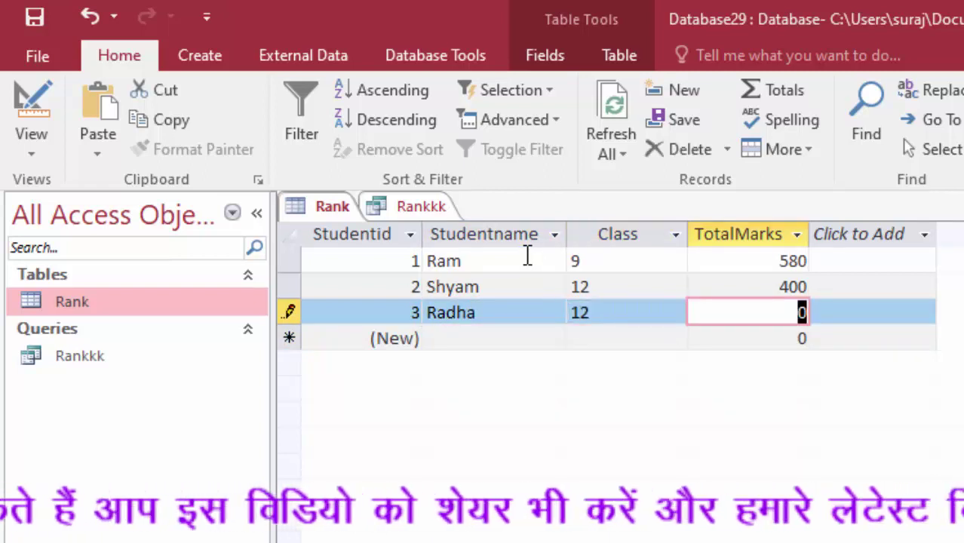
type("45")
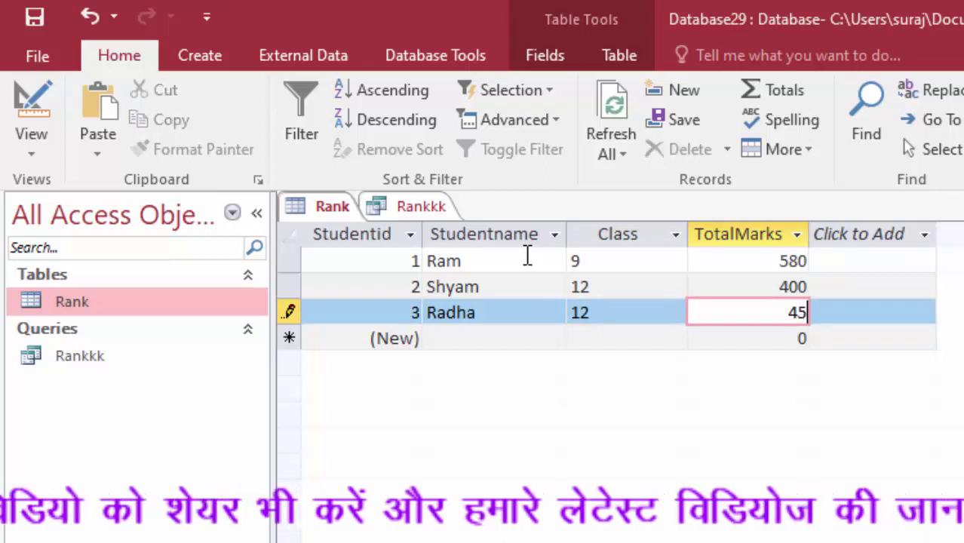
type("5")
key("Tab")
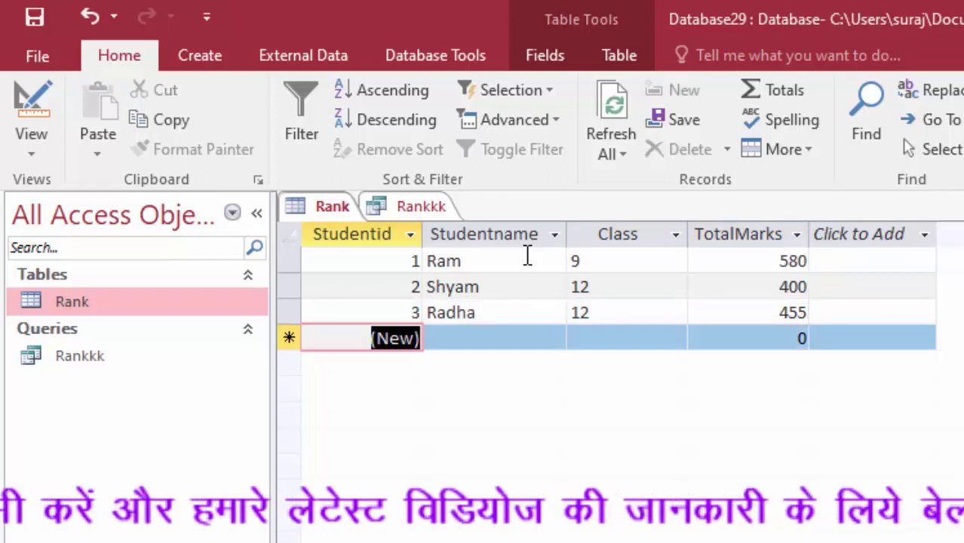
Enter the eighth student's name with class 11 and 329 marks
key("Tab")
type("Shi")
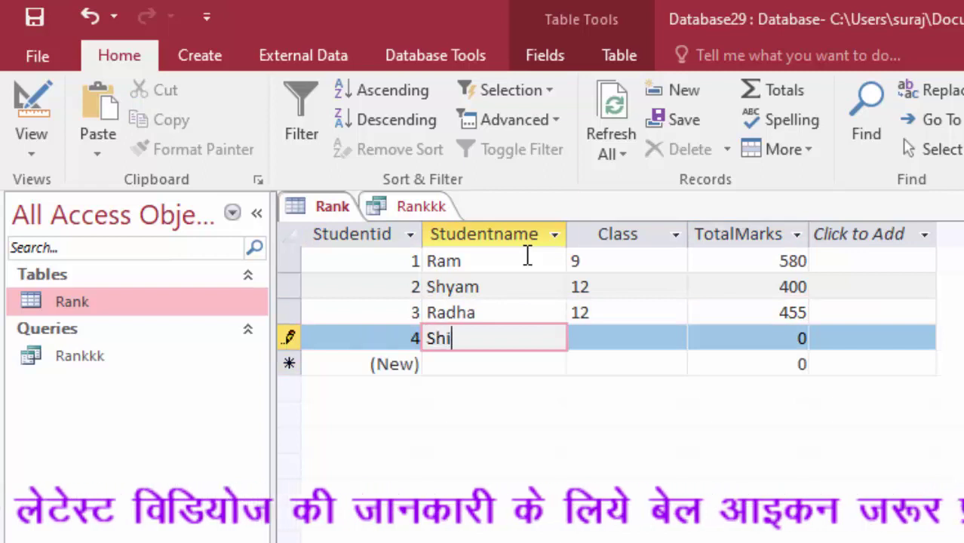
type("am")
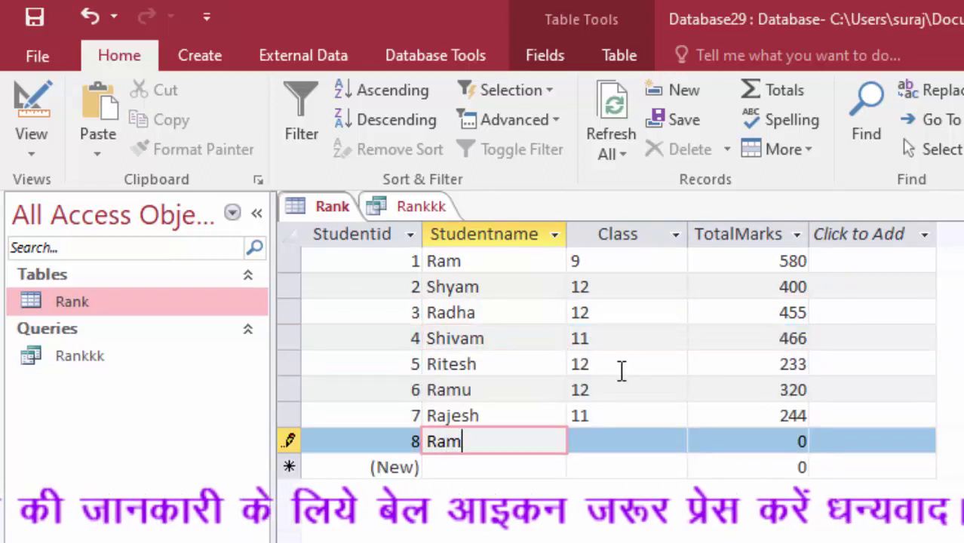
type("esh")
key("Tab")
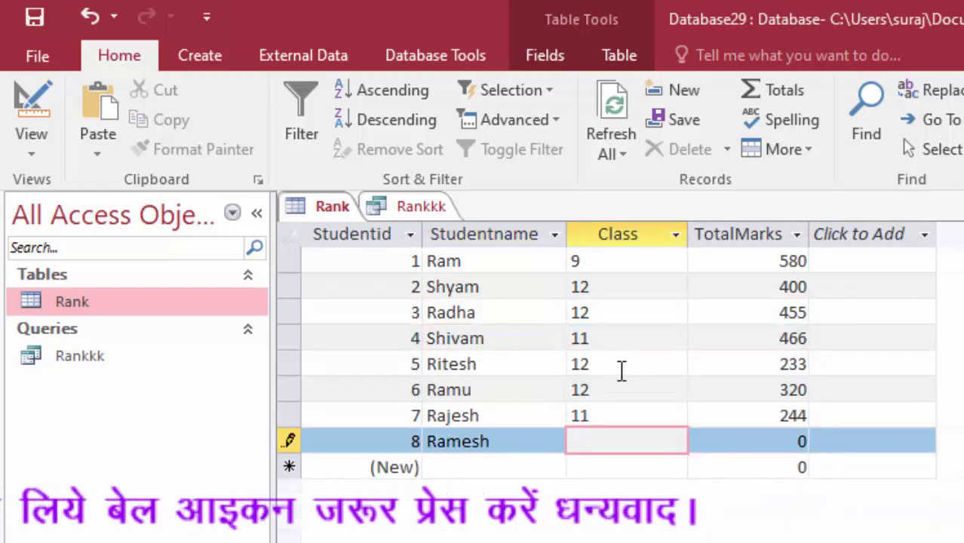
type("11")
key("Tab")
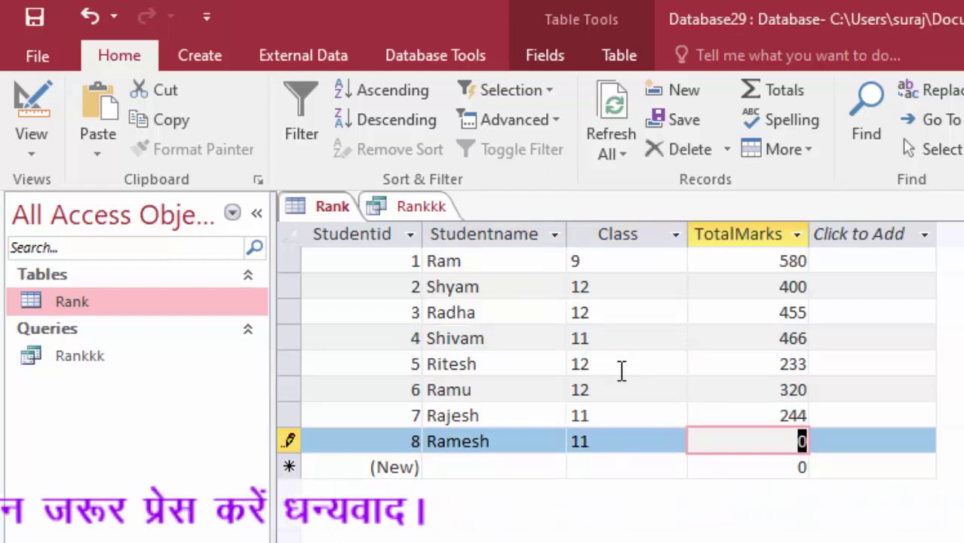
type("32")
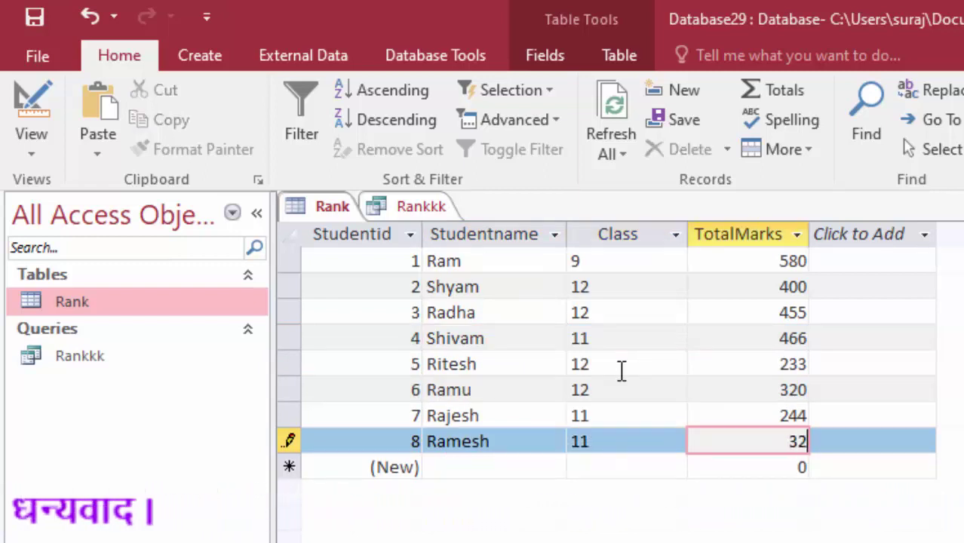
type("9")
key("Tab")
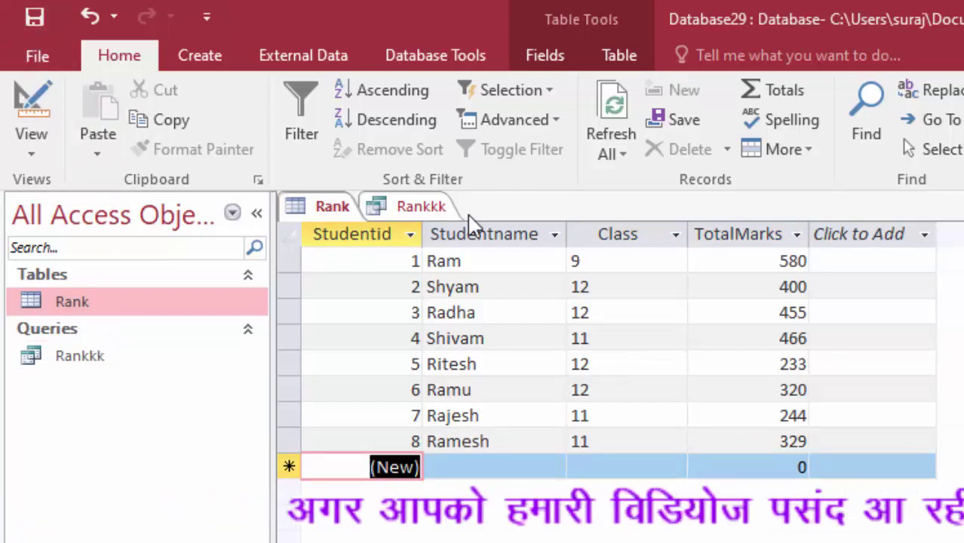
Run the Rankkk query to list all eight students ranked 1–8 by TotalMarks
left_click(411, 208)
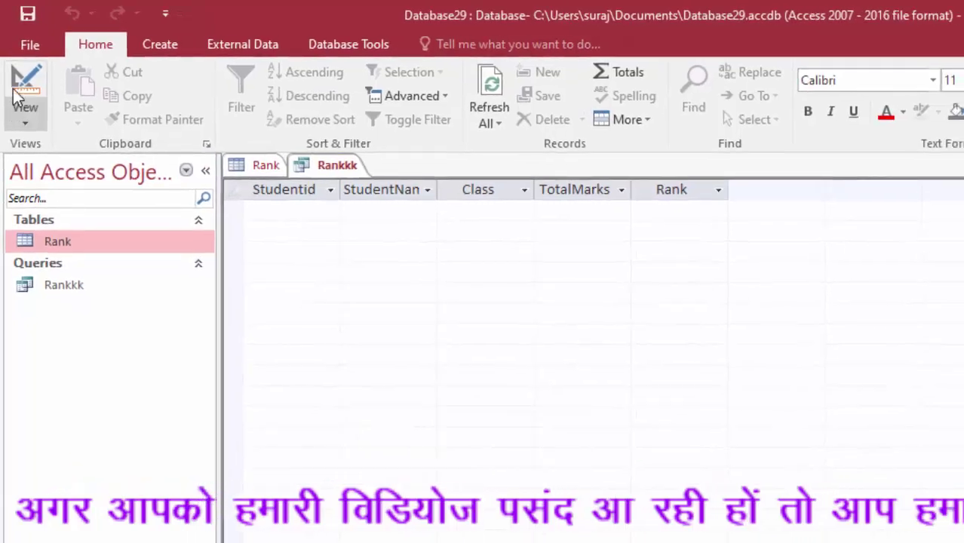
left_click(27, 94)
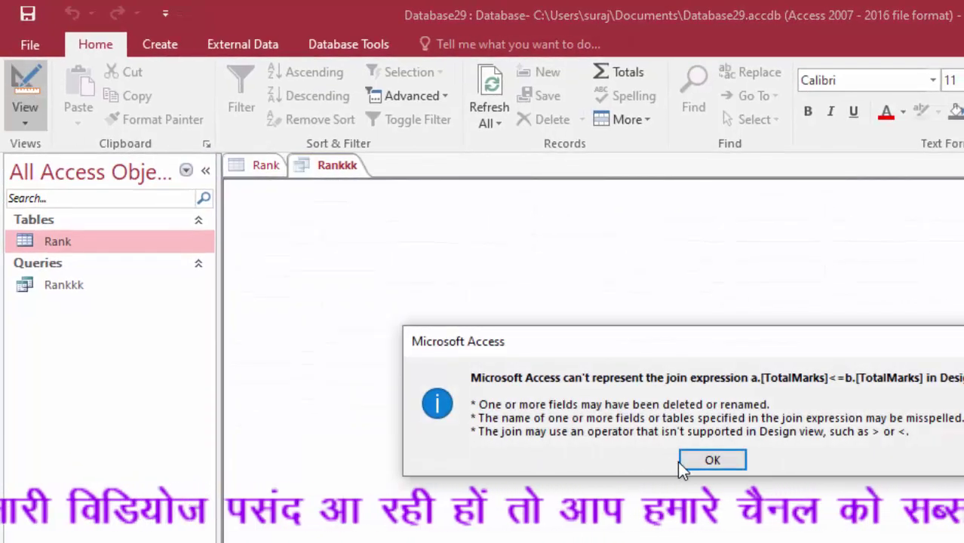
left_click(710, 461)
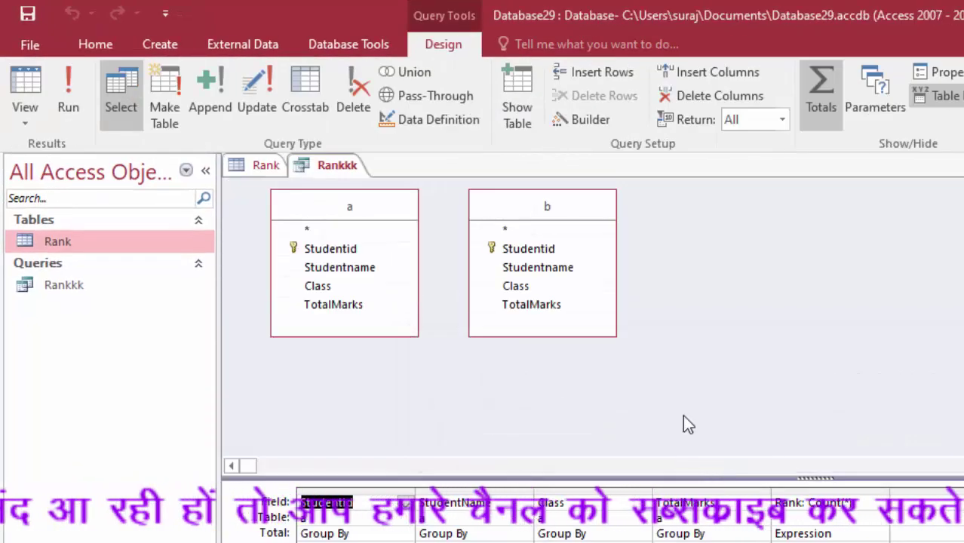
left_click(71, 77)
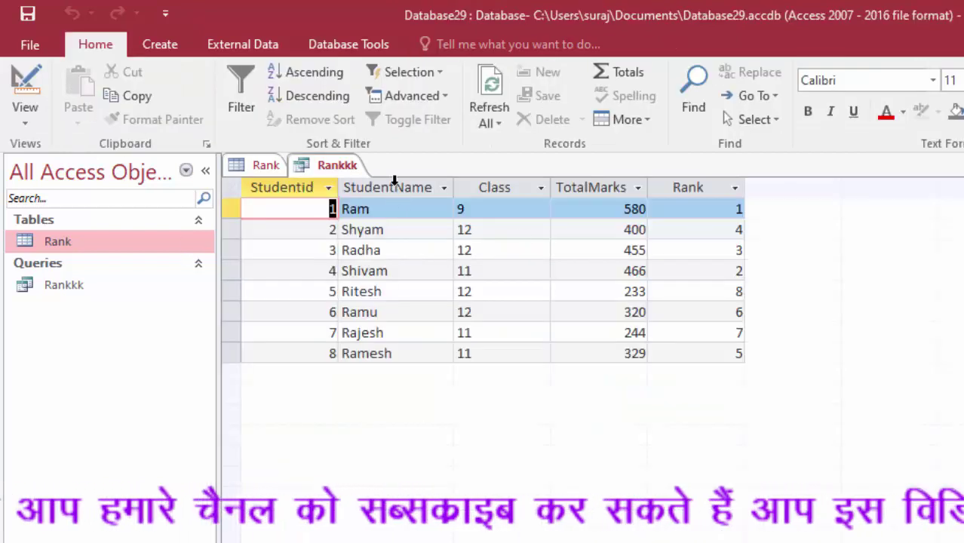